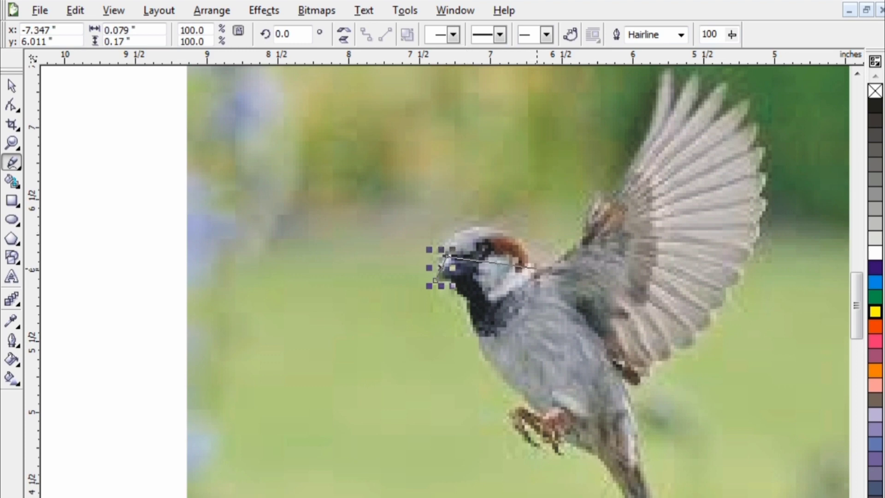
- Complete the closed straight-sided outline over the bird's head, adding points at the nape and lower chest, about 0.71 × 0.87 in overall
{"action": "left_click", "coordinate": [534, 267]}
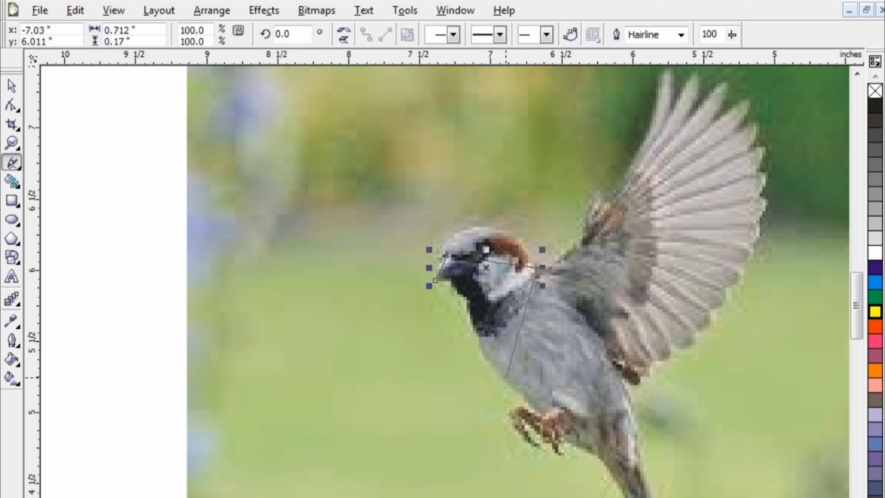
{"action": "left_click", "coordinate": [503, 380]}
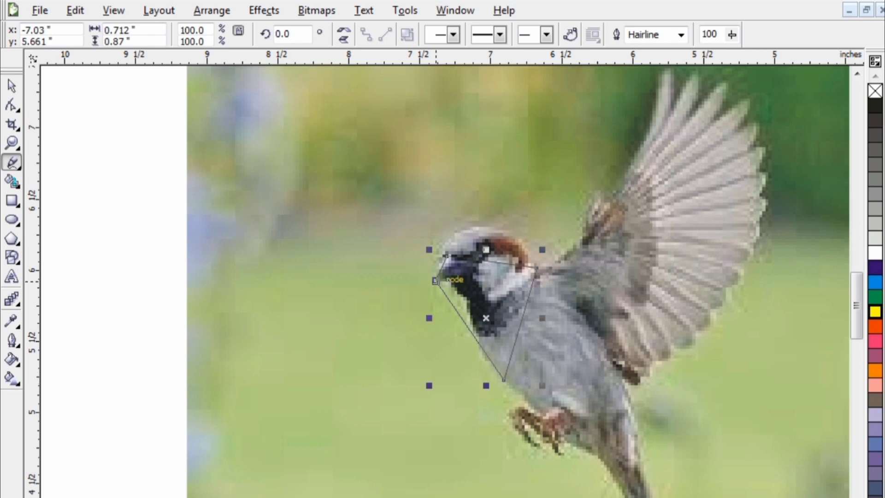
{"action": "left_click", "coordinate": [435, 279]}
{"action": "key", "text": "space"}
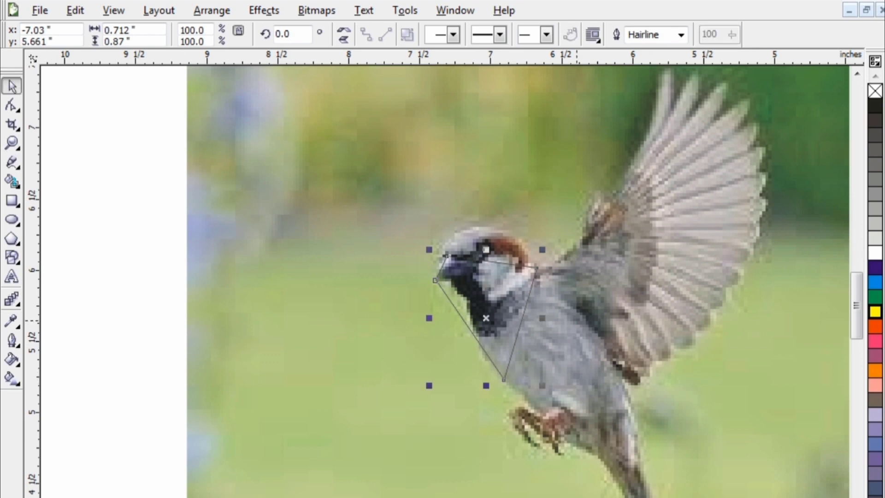
- Set the head shape's outline width to 1.0 pt
{"action": "key", "text": "F12"}
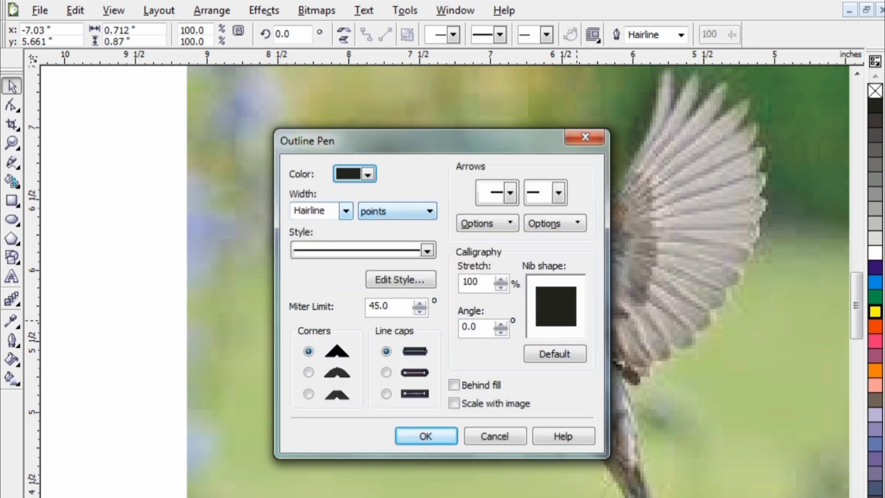
{"action": "left_click", "coordinate": [345, 210]}
{"action": "left_click", "coordinate": [304, 261]}
{"action": "left_click", "coordinate": [426, 436]}
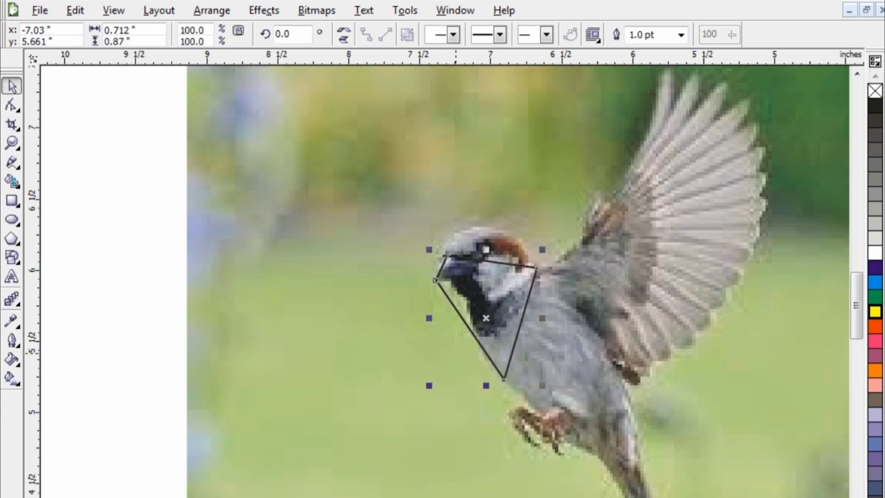
- Convert the head shape's upper edge to a curve and bend it up over the crown from beak to nape
{"action": "scroll", "coordinate": [481, 335], "scroll_direction": "up", "scroll_amount": 1}
{"action": "left_click", "coordinate": [12, 105]}
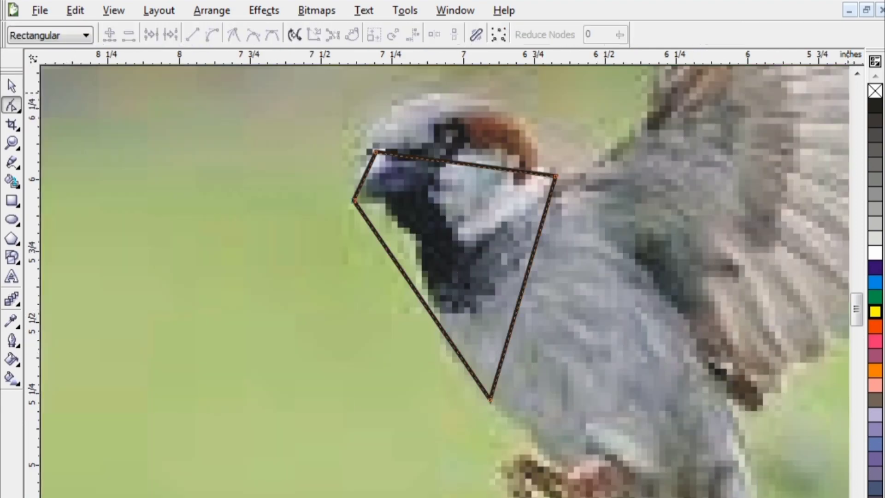
{"action": "left_click", "coordinate": [857, 74]}
{"action": "left_click", "coordinate": [503, 218]}
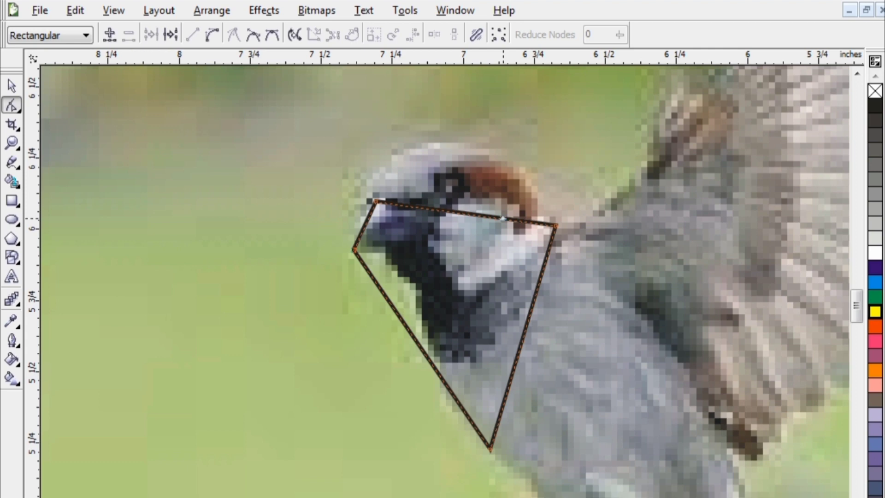
{"action": "left_click", "coordinate": [212, 35]}
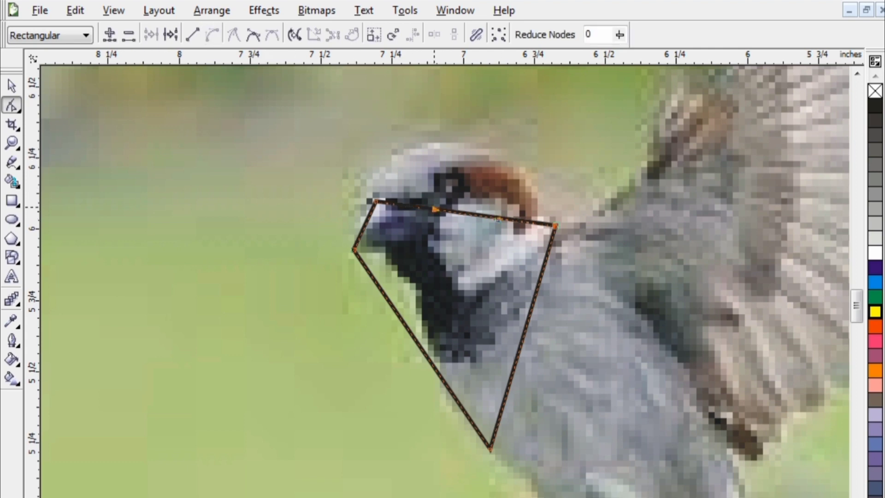
{"action": "left_click_drag", "start_coordinate": [435, 209], "coordinate": [442, 104]}
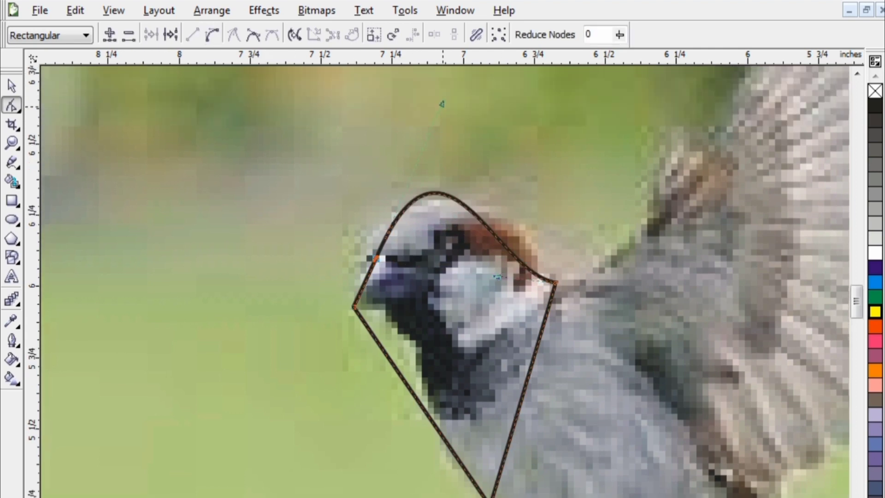
{"action": "left_click_drag", "start_coordinate": [498, 276], "coordinate": [554, 240]}
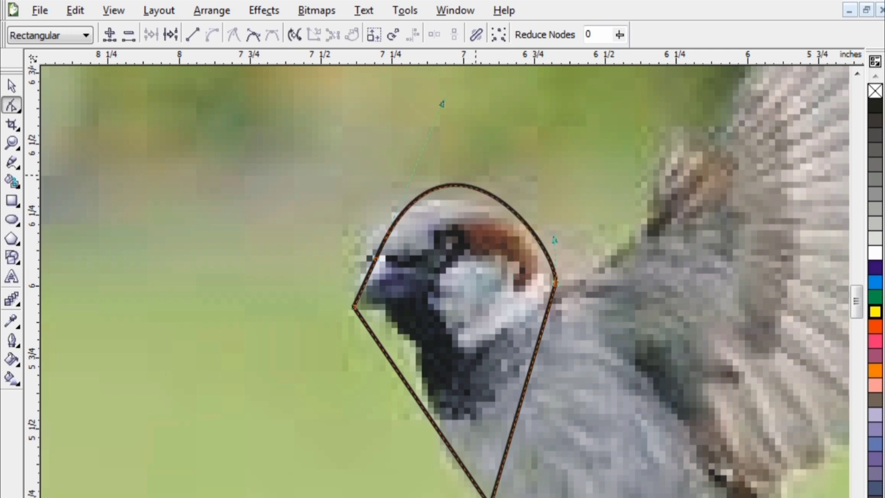
- Refine the crown curve's control handles so the arc rounds smoothly from the beak over the head to the nape
{"action": "mouse_move", "coordinate": [442, 104]}
{"action": "left_mouse_down"}
{"action": "mouse_move", "coordinate": [463, 154]}
{"action": "mouse_move", "coordinate": [414, 140]}
{"action": "mouse_move", "coordinate": [444, 136]}
{"action": "left_mouse_up"}
{"action": "left_click_drag", "start_coordinate": [555, 239], "coordinate": [589, 228]}
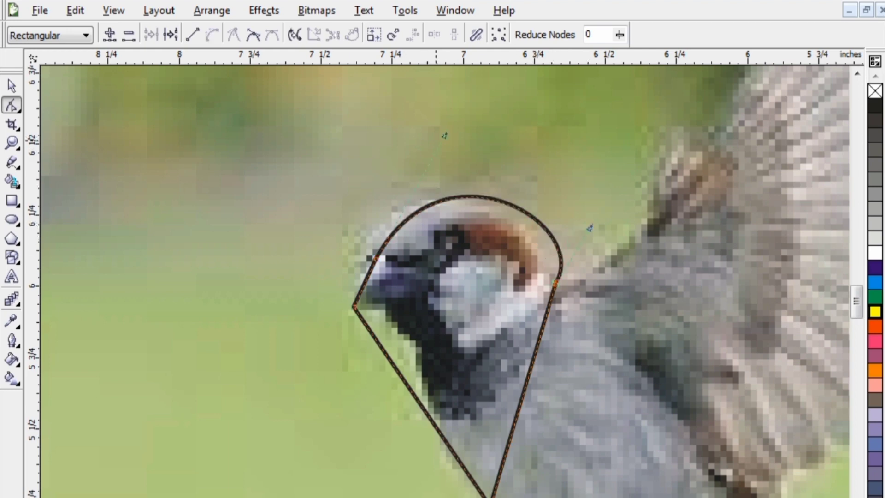
{"action": "left_click_drag", "start_coordinate": [443, 136], "coordinate": [385, 148]}
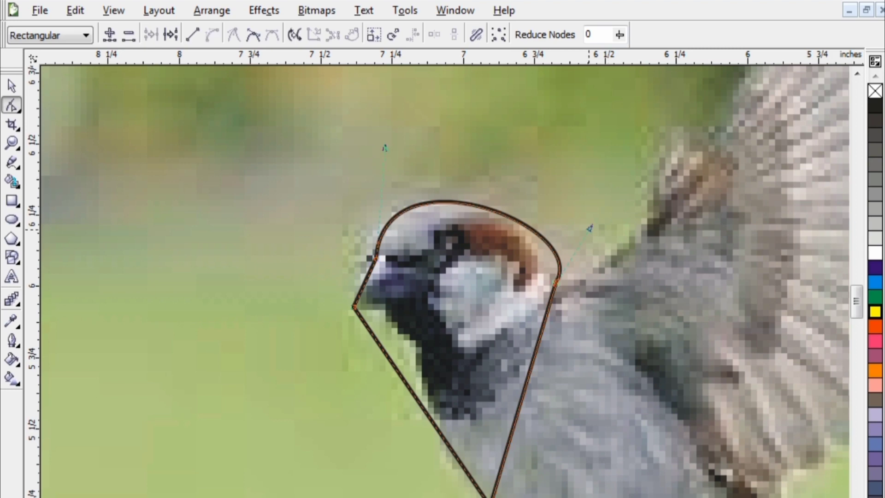
{"action": "left_click_drag", "start_coordinate": [589, 228], "coordinate": [558, 213]}
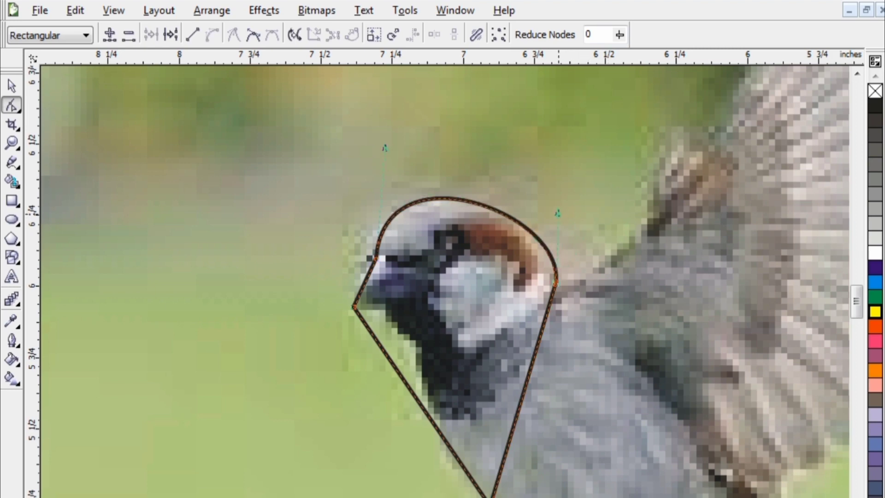
{"action": "left_click", "coordinate": [390, 151]}
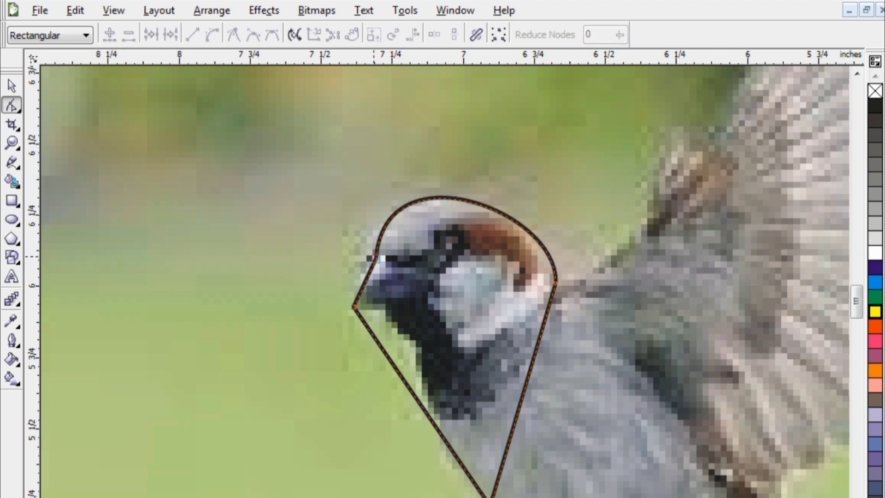
{"action": "left_click", "coordinate": [375, 258]}
{"action": "left_click_drag", "start_coordinate": [384, 148], "coordinate": [413, 165]}
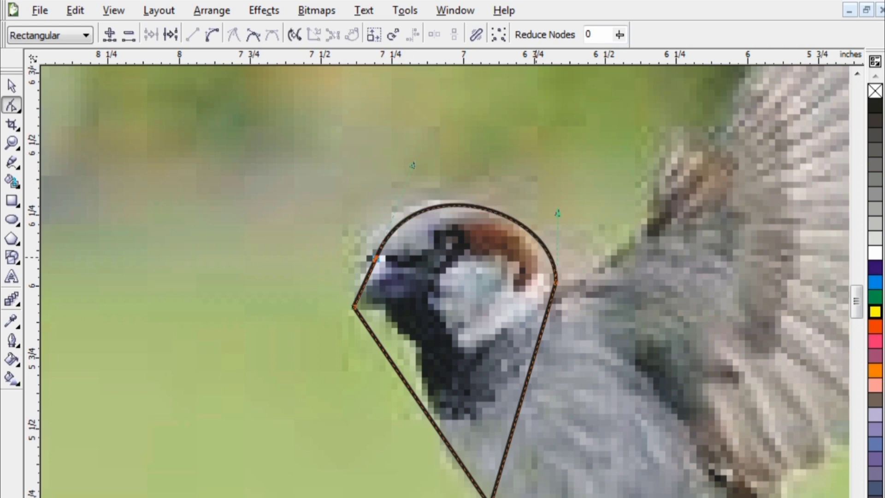
{"action": "left_click_drag", "start_coordinate": [558, 213], "coordinate": [564, 200]}
{"action": "mouse_move", "coordinate": [412, 165]}
{"action": "left_mouse_down"}
{"action": "mouse_move", "coordinate": [407, 141]}
{"action": "mouse_move", "coordinate": [413, 148]}
{"action": "left_mouse_up"}
- Bend the front edge of the head shape from the beak tip along the throat and chest into an S-curve
{"action": "left_click", "coordinate": [354, 306]}
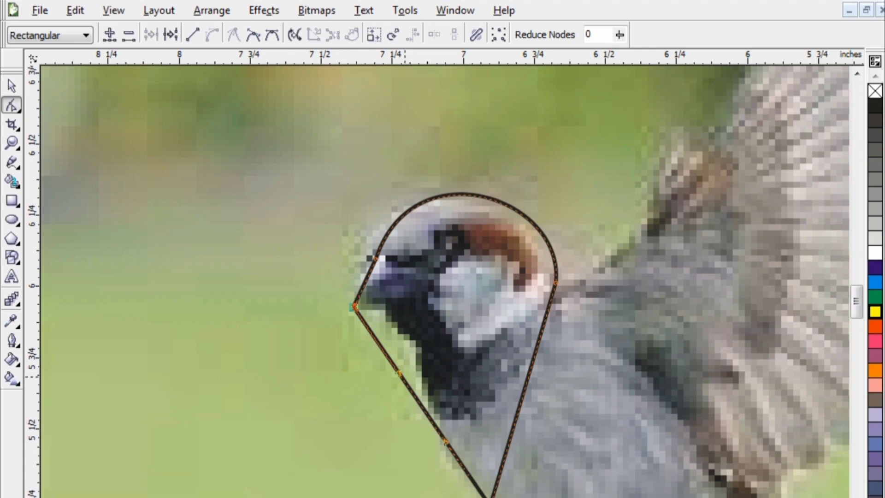
{"action": "left_click_drag", "start_coordinate": [400, 373], "coordinate": [439, 328]}
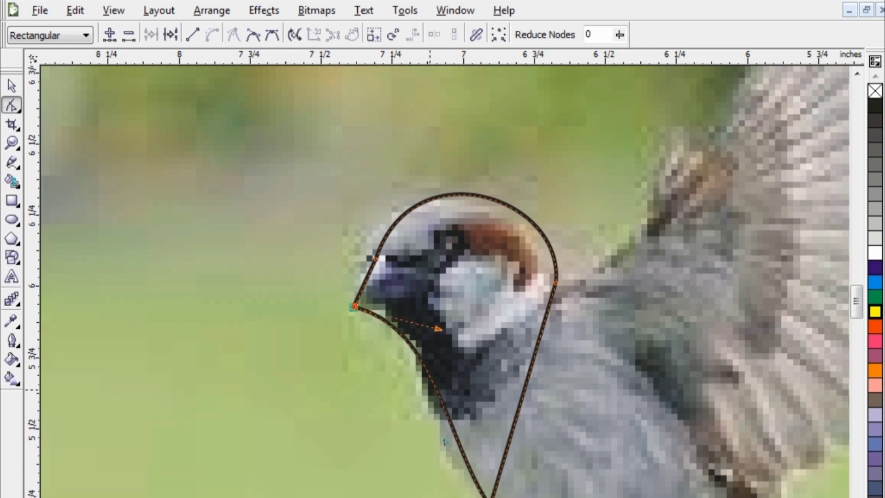
{"action": "left_click_drag", "start_coordinate": [445, 441], "coordinate": [419, 453]}
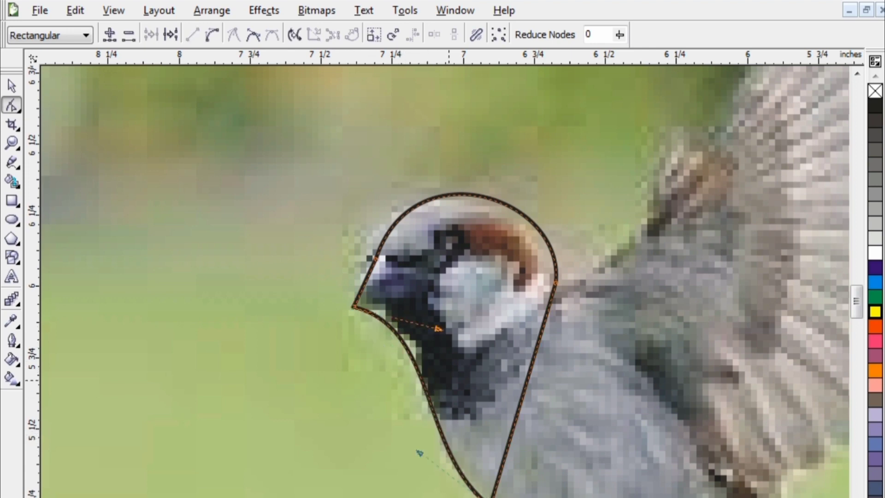
{"action": "left_click_drag", "start_coordinate": [439, 329], "coordinate": [459, 300]}
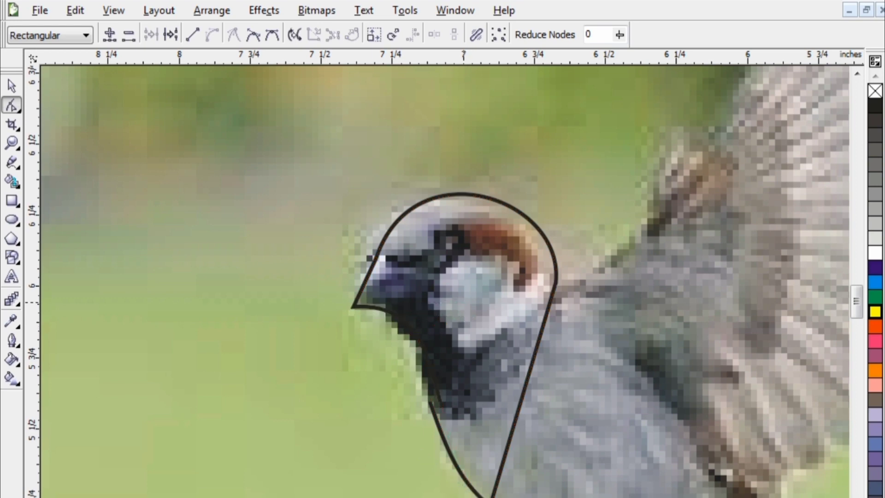
{"action": "left_click_drag", "start_coordinate": [420, 452], "coordinate": [411, 457]}
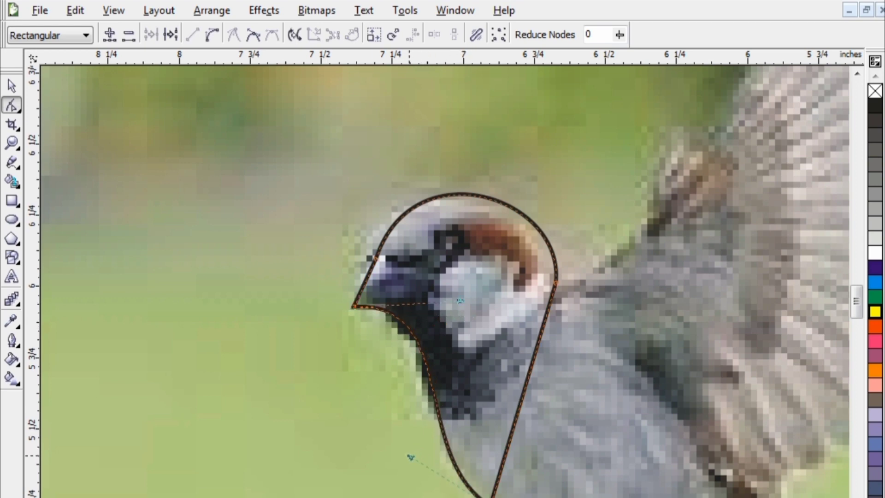
- Convert the edge between nape and lower chest to a curve and bend it inward so the neck tapers to a point
{"action": "left_click", "coordinate": [515, 419]}
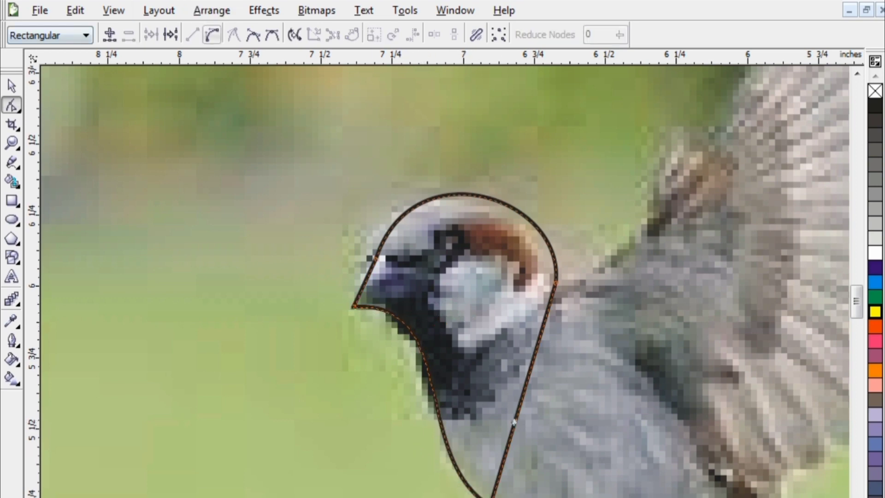
{"action": "left_click", "coordinate": [212, 34]}
{"action": "left_click_drag", "start_coordinate": [534, 358], "coordinate": [470, 387]}
{"action": "left_click_drag", "start_coordinate": [511, 434], "coordinate": [444, 436]}
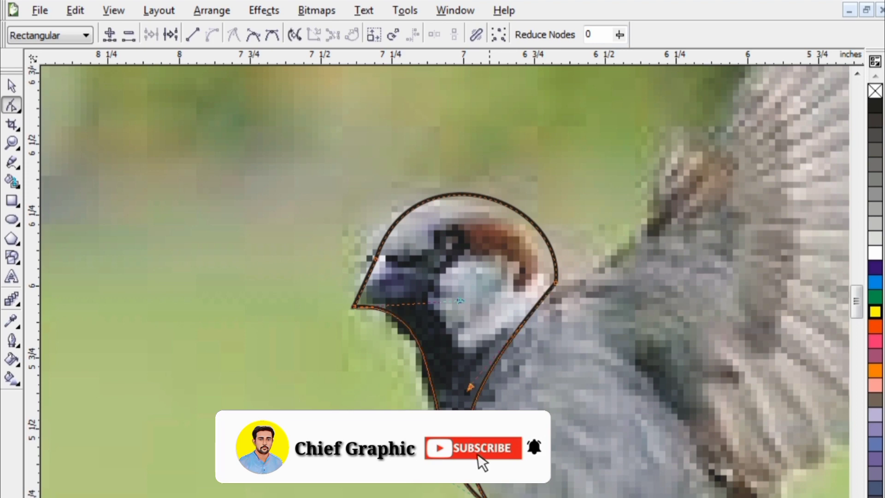
{"action": "left_click_drag", "start_coordinate": [489, 497], "coordinate": [496, 497]}
- Move the nape node slightly inward toward the back of the bird's head and finish node editing
{"action": "left_click", "coordinate": [555, 284]}
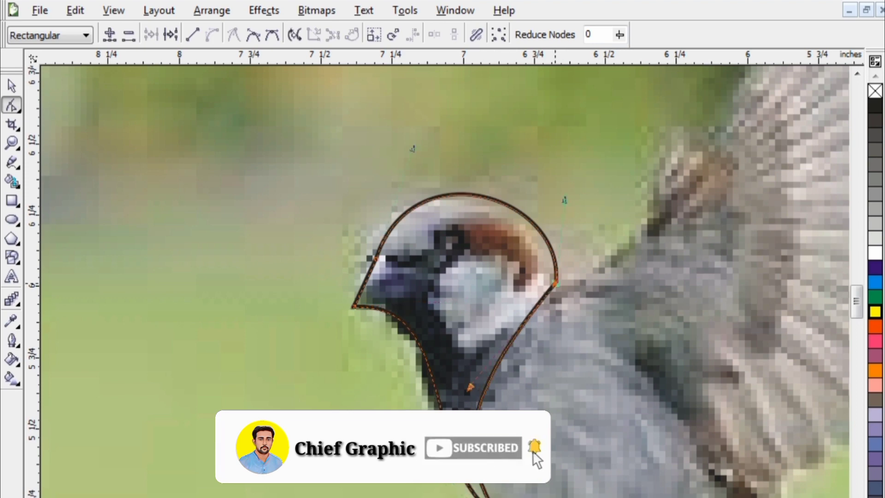
{"action": "left_click_drag", "start_coordinate": [555, 283], "coordinate": [545, 277]}
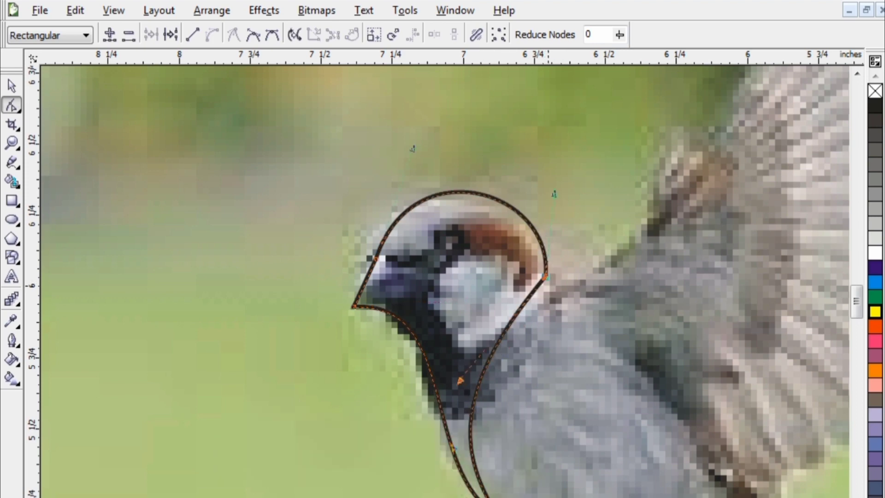
{"action": "key", "text": "space"}
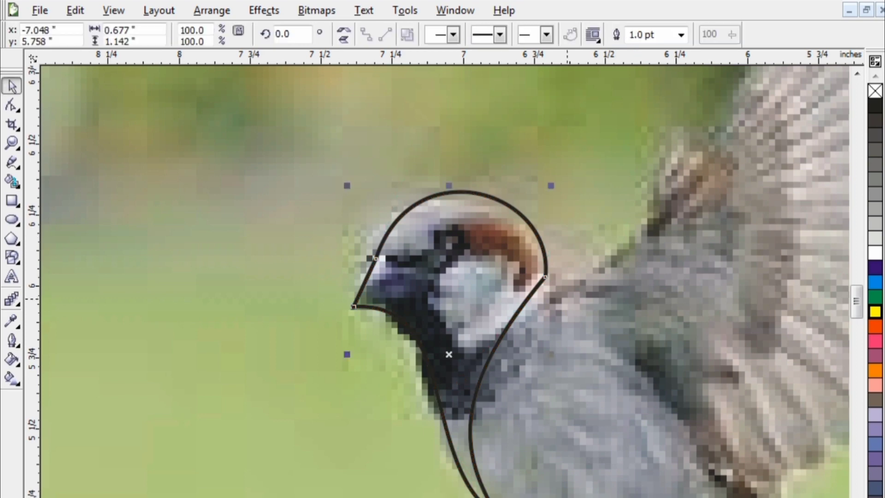
- Draw a closed four-point outline from the neck to the wing, back and tail base, about 0.96 × 1.36 in
{"action": "scroll", "coordinate": [216, 334], "scroll_direction": "down", "scroll_amount": 1}
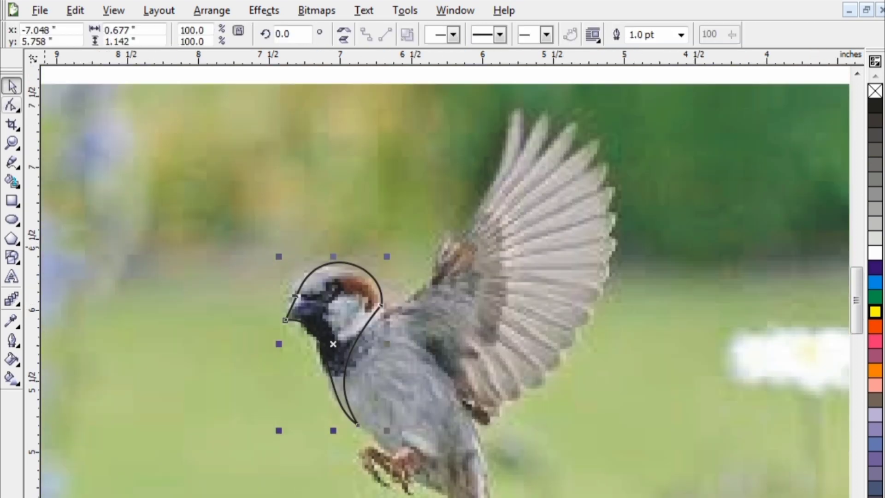
{"action": "left_click", "coordinate": [12, 162]}
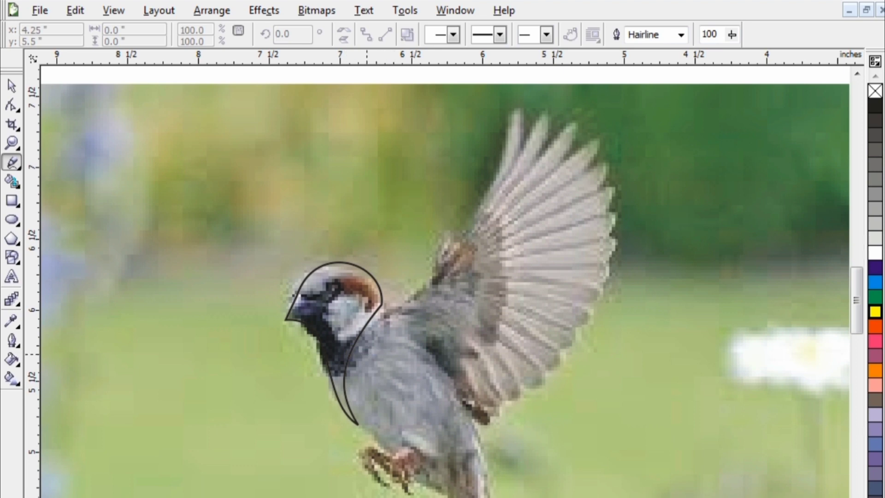
{"action": "left_click", "coordinate": [353, 347]}
{"action": "double_click", "coordinate": [501, 233]}
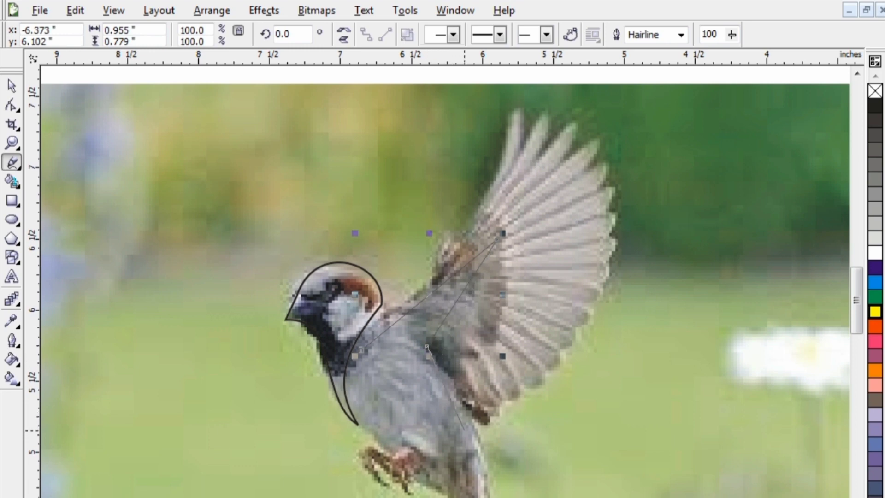
{"action": "left_click", "coordinate": [467, 433]}
{"action": "left_click", "coordinate": [362, 350]}
{"action": "left_click", "coordinate": [12, 86]}
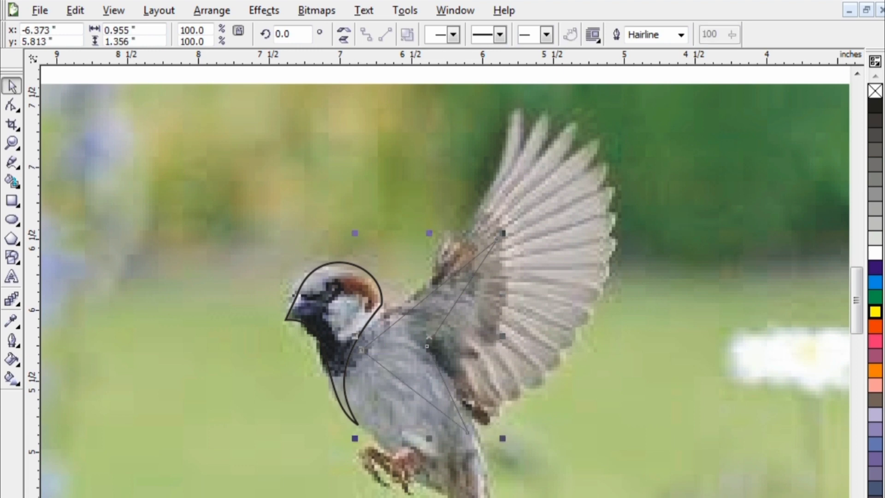
- Set the outline width of the body-and-wing shape to 0.5 pt
{"action": "key", "text": "F12"}
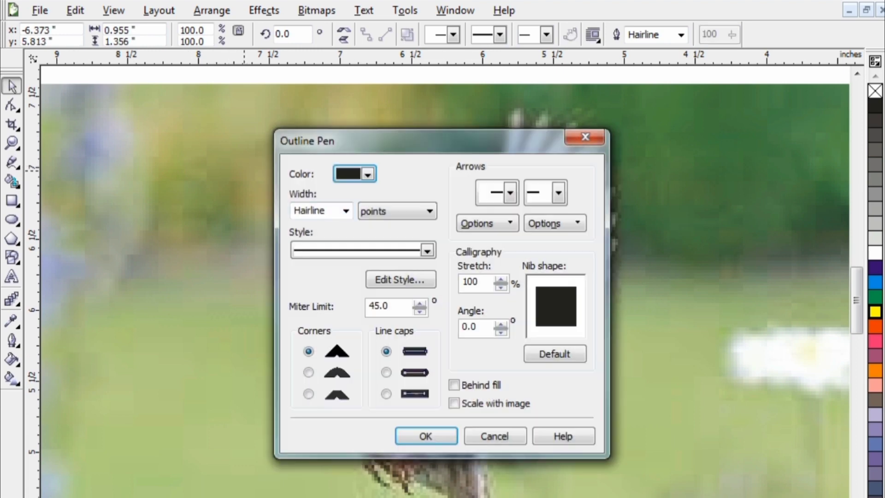
{"action": "left_click", "coordinate": [346, 211]}
{"action": "left_click", "coordinate": [304, 249]}
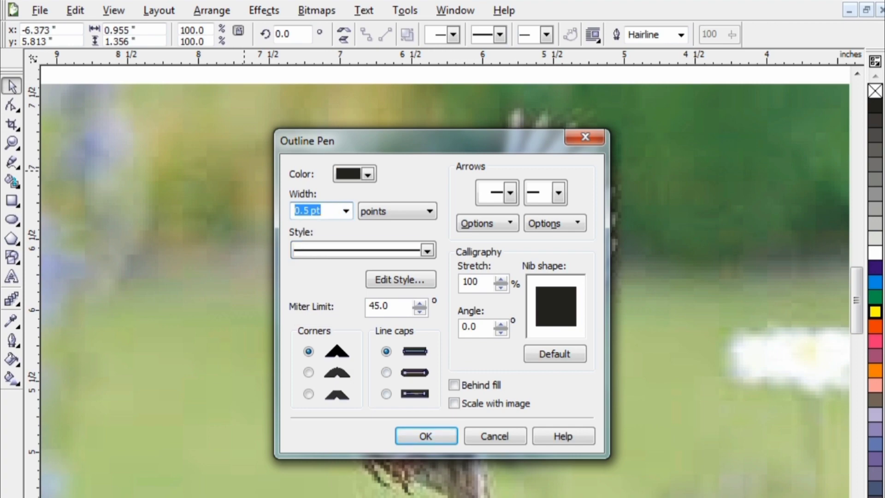
{"action": "left_click", "coordinate": [426, 436]}
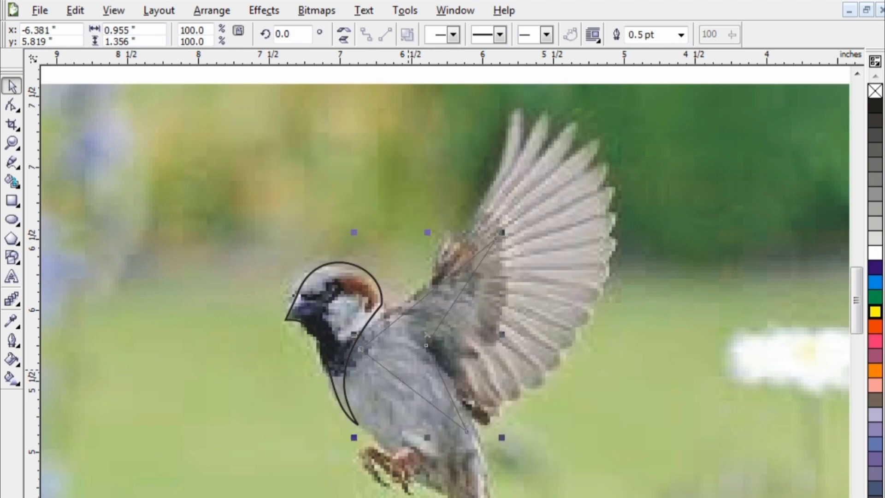
{"action": "key", "text": "F12"}
{"action": "left_click", "coordinate": [425, 435]}
{"action": "scroll", "coordinate": [465, 383], "scroll_direction": "up", "scroll_amount": 1}
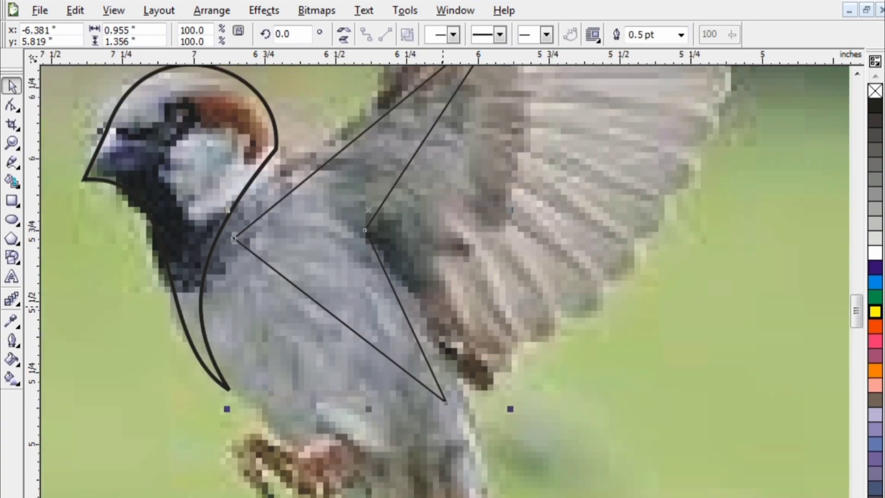
{"action": "left_click", "coordinate": [235, 239]}
{"action": "scroll", "coordinate": [238, 241], "scroll_direction": "up", "scroll_amount": 1}
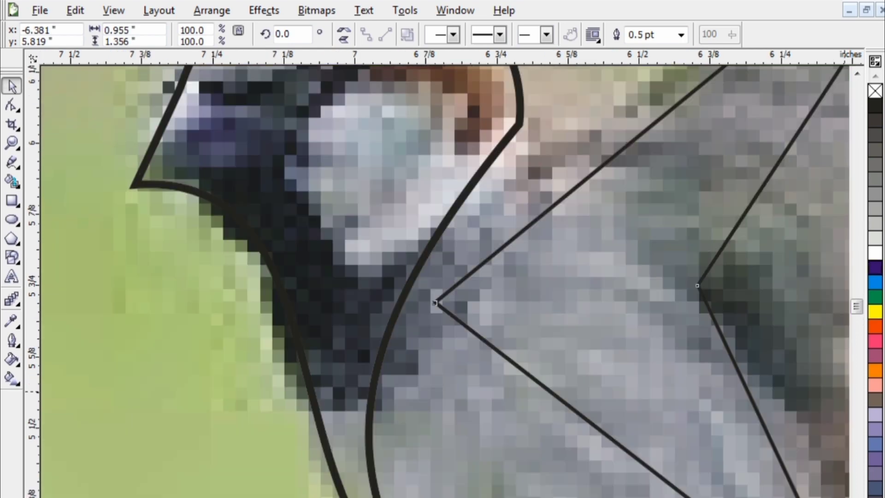
{"action": "left_click", "coordinate": [874, 268]}
{"action": "left_click", "coordinate": [875, 91]}
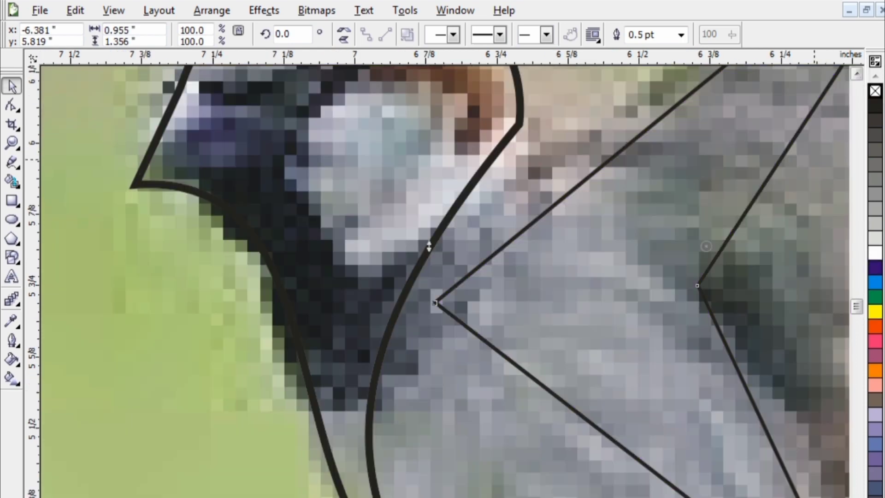
- Convert the body shape's upper edge from neck to wing tip to a curve and bend it into an S along the shoulder
{"action": "scroll", "coordinate": [429, 245], "scroll_direction": "down", "scroll_amount": 1}
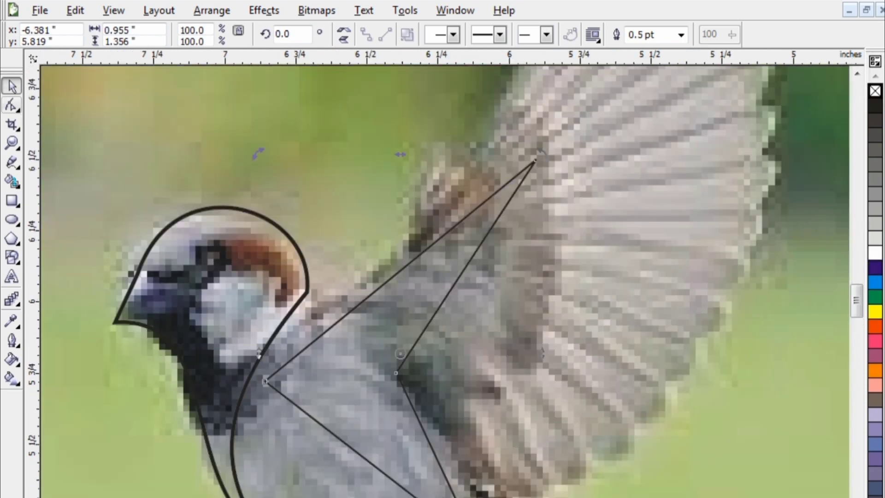
{"action": "key", "text": "F10"}
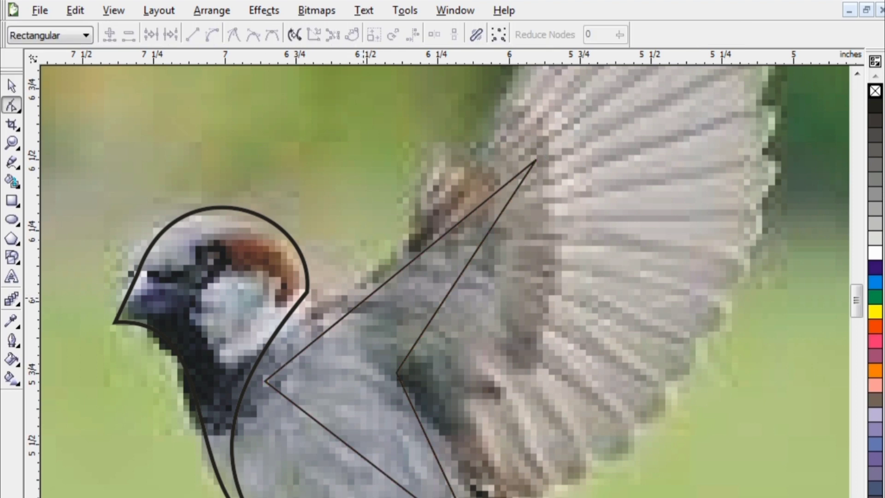
{"action": "left_click", "coordinate": [357, 307]}
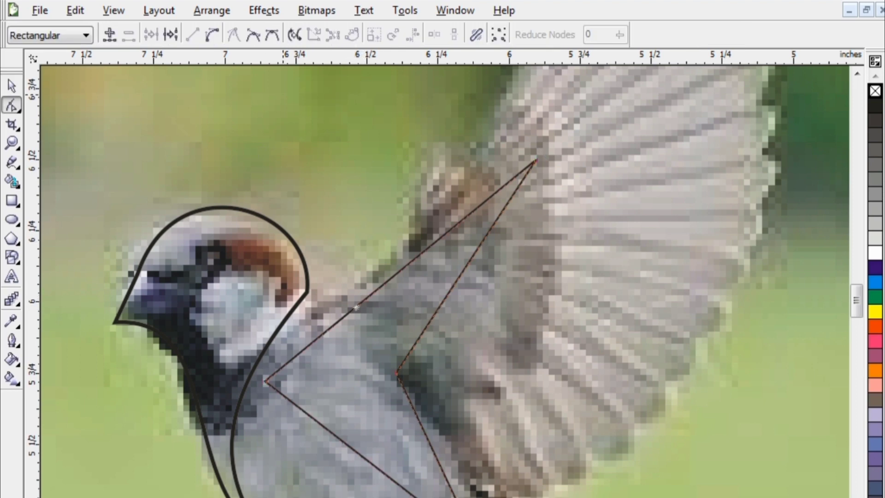
{"action": "left_click", "coordinate": [212, 35]}
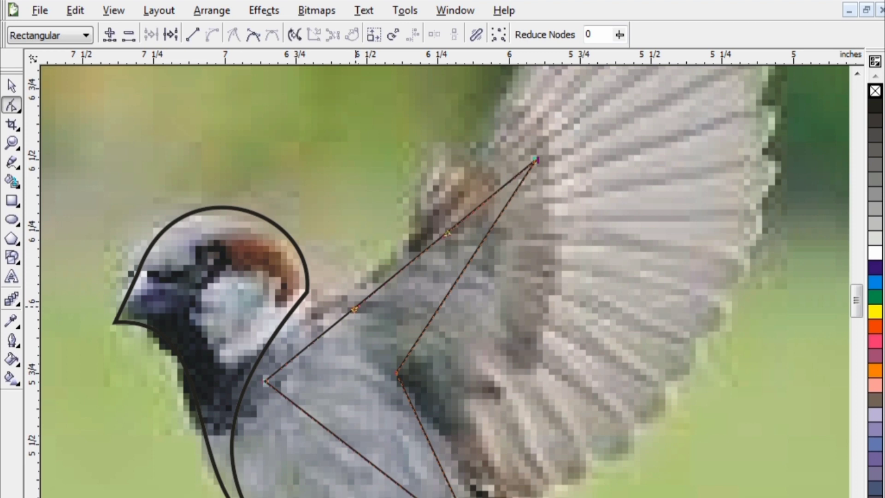
{"action": "left_click_drag", "start_coordinate": [354, 309], "coordinate": [314, 252]}
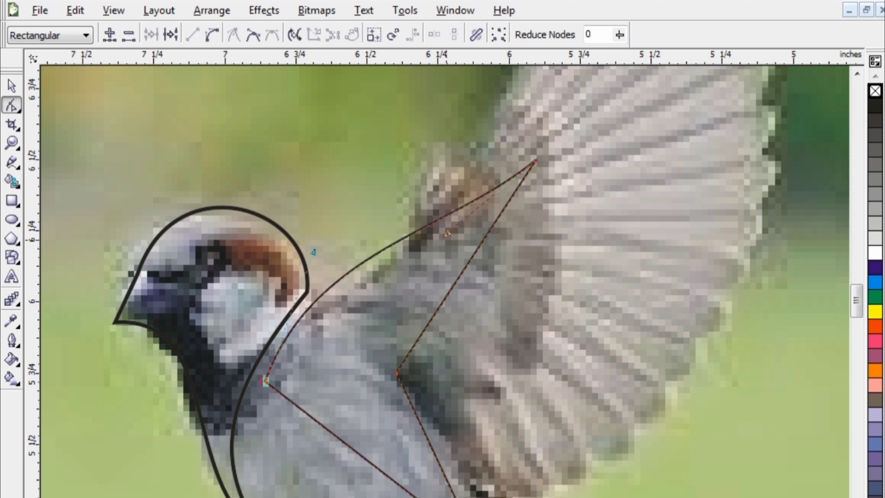
{"action": "left_click_drag", "start_coordinate": [447, 234], "coordinate": [479, 262]}
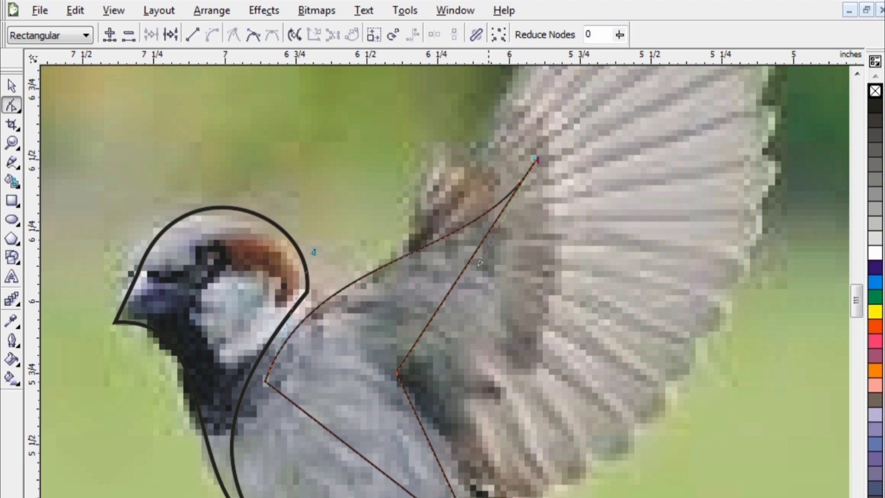
- Convert the edge from neck to tail base to a curve and bulge it downward around the chest and belly
{"action": "left_click", "coordinate": [856, 497]}
{"action": "left_click", "coordinate": [857, 497]}
{"action": "left_click", "coordinate": [346, 346]}
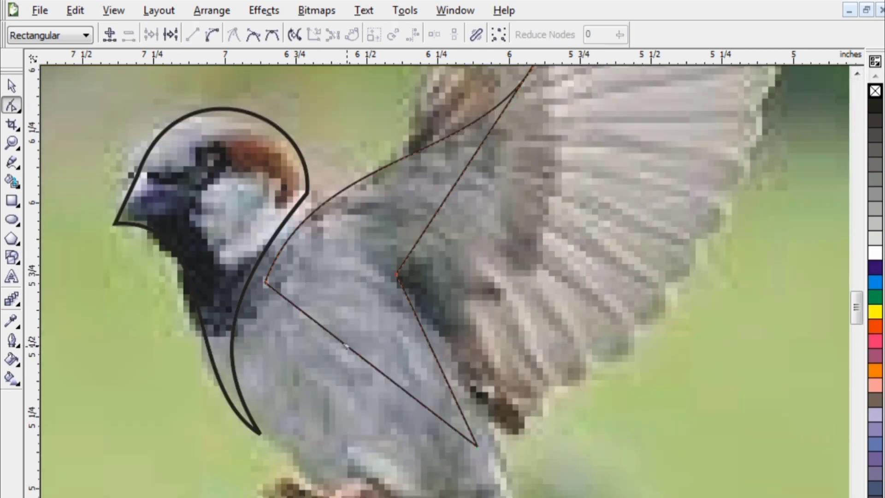
{"action": "left_click", "coordinate": [266, 282]}
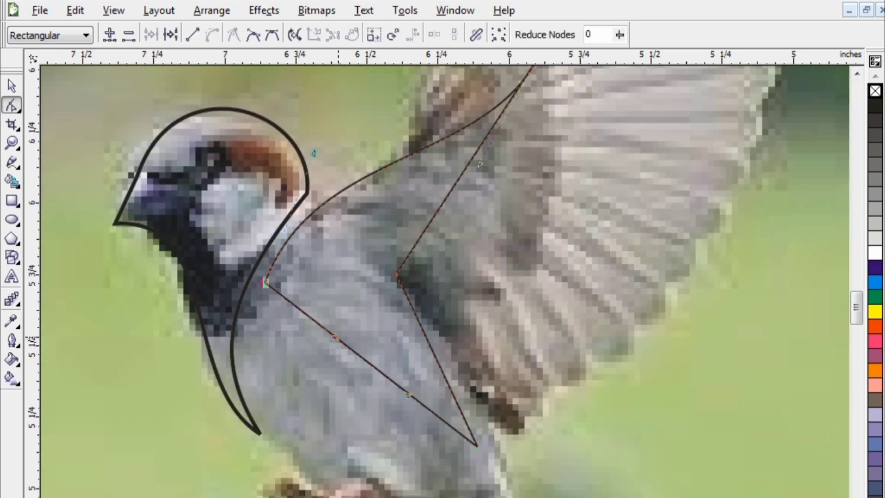
{"action": "left_click_drag", "start_coordinate": [335, 338], "coordinate": [216, 446]}
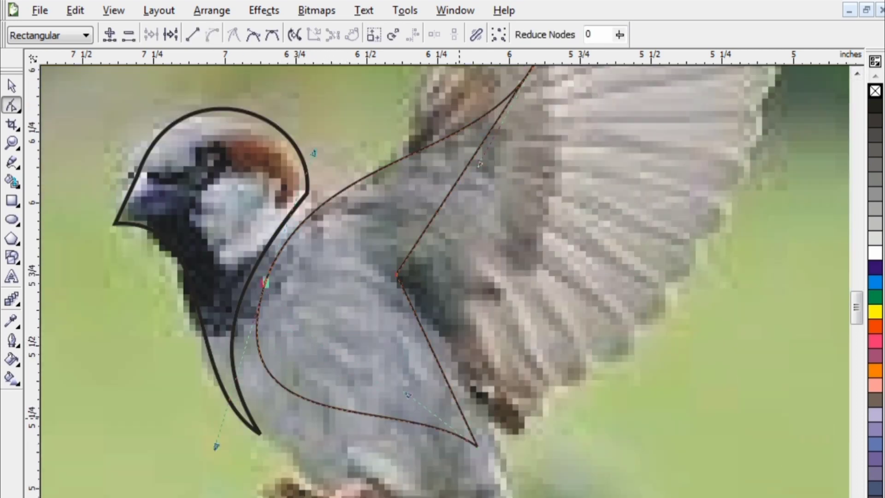
{"action": "left_click_drag", "start_coordinate": [408, 395], "coordinate": [406, 495]}
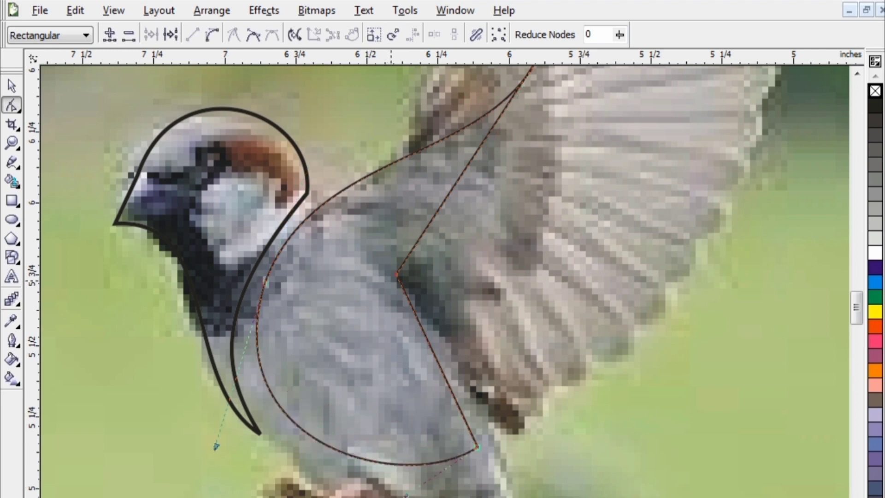
- Convert the edge from wing base to tail base to a curve and bow it inward toward the belly to form a crescent
{"action": "left_click", "coordinate": [425, 335]}
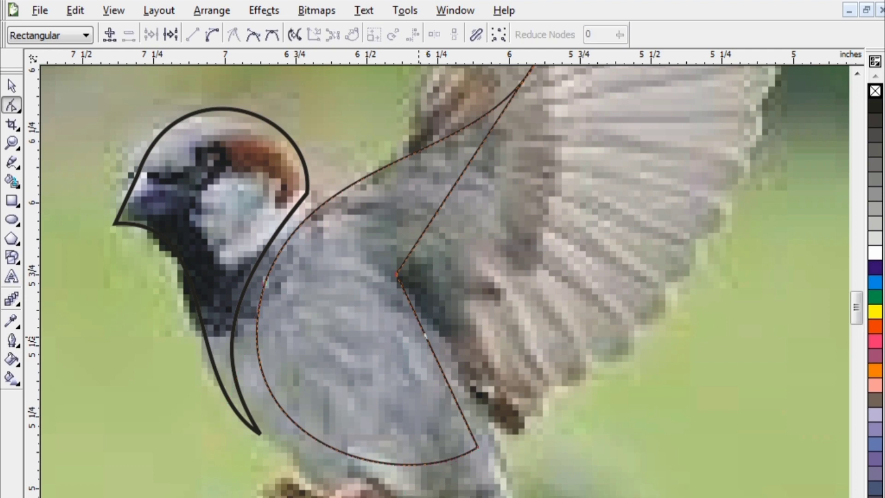
{"action": "left_click", "coordinate": [212, 35]}
{"action": "left_click", "coordinate": [423, 331]}
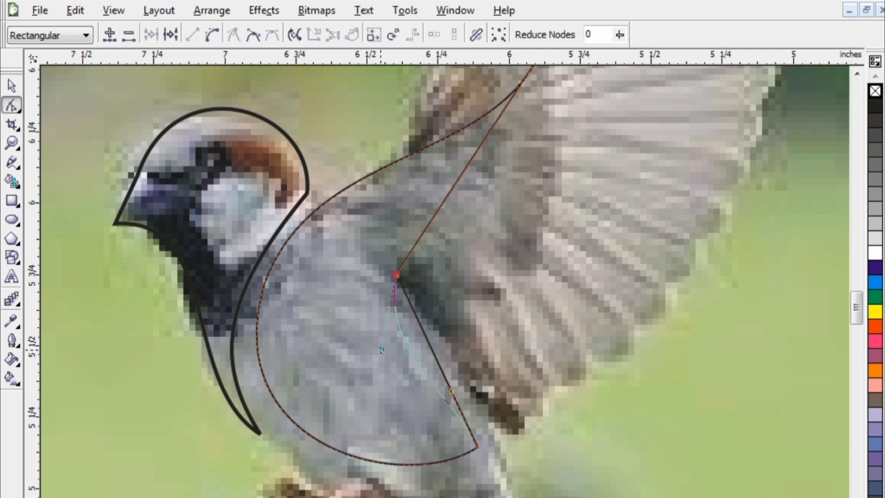
{"action": "left_click_drag", "start_coordinate": [422, 330], "coordinate": [382, 350]}
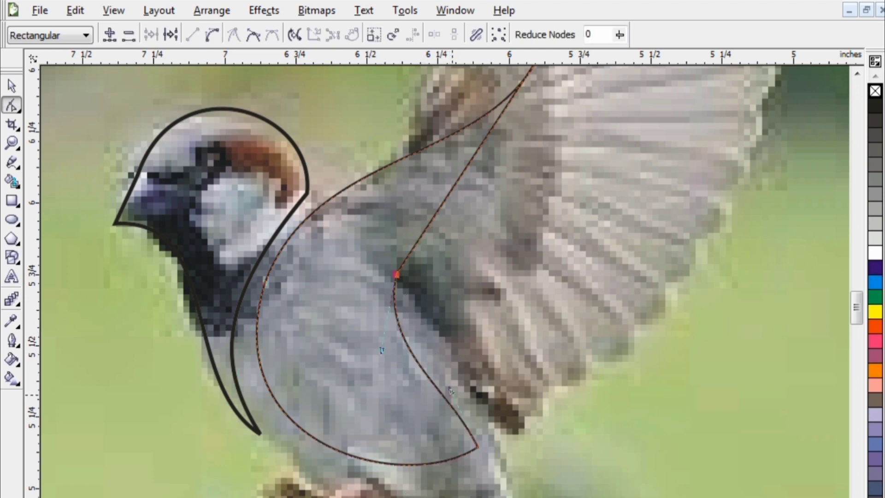
{"action": "left_click", "coordinate": [478, 447]}
{"action": "left_click_drag", "start_coordinate": [451, 391], "coordinate": [379, 425]}
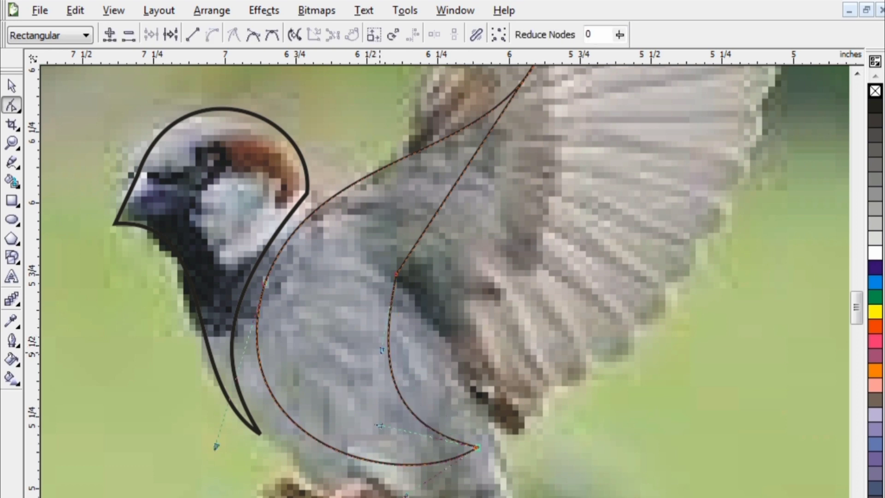
{"action": "left_click_drag", "start_coordinate": [381, 350], "coordinate": [346, 346]}
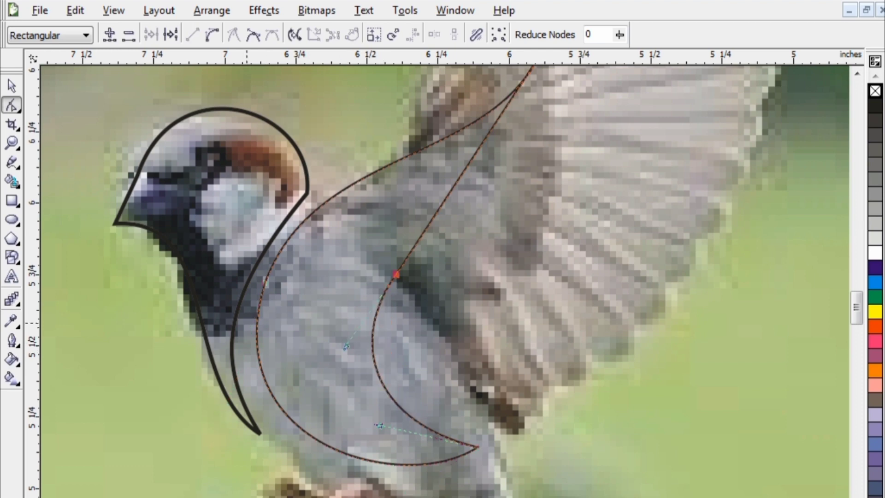
- Refine the bend of the upper wing edge near its end and move the wing-tip node slightly upward
{"action": "scroll", "coordinate": [345, 345], "scroll_direction": "up", "scroll_amount": 3}
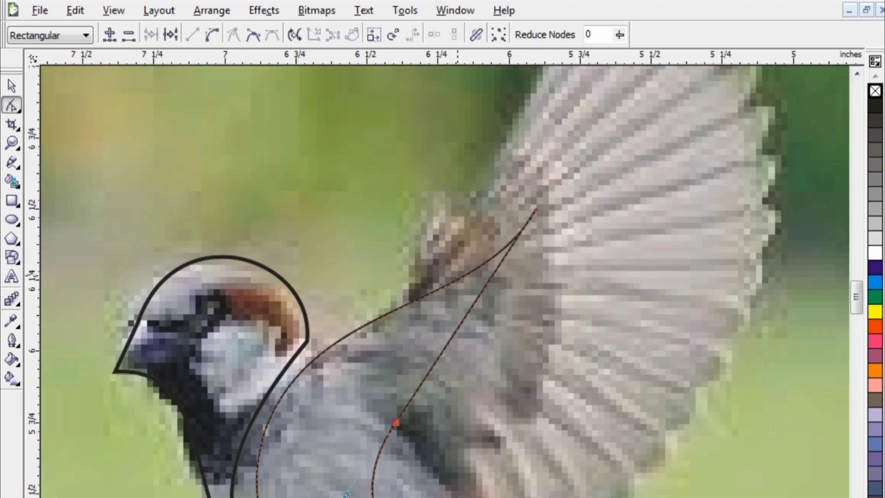
{"action": "left_click", "coordinate": [460, 278]}
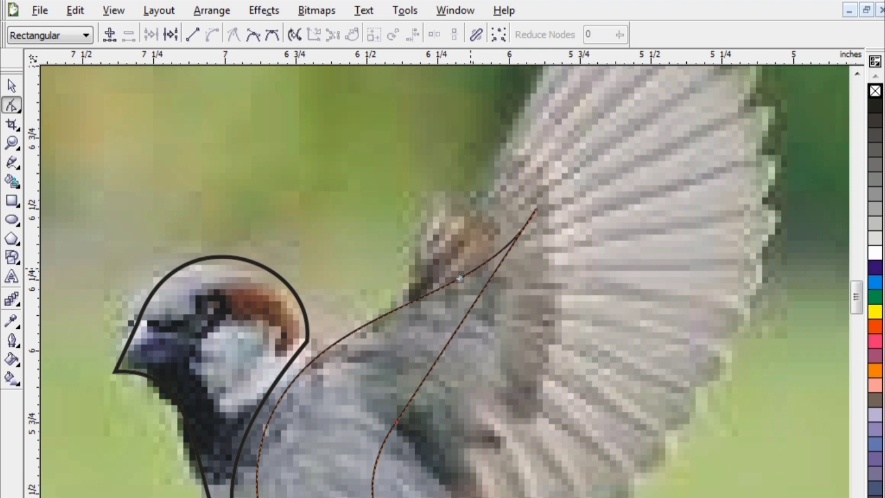
{"action": "left_click_drag", "start_coordinate": [460, 278], "coordinate": [498, 266]}
{"action": "left_click_drag", "start_coordinate": [536, 211], "coordinate": [538, 190]}
- Convert the rear wing edge between wing base and wing tip to a curve and bow it outward toward the feathers
{"action": "left_click", "coordinate": [453, 323]}
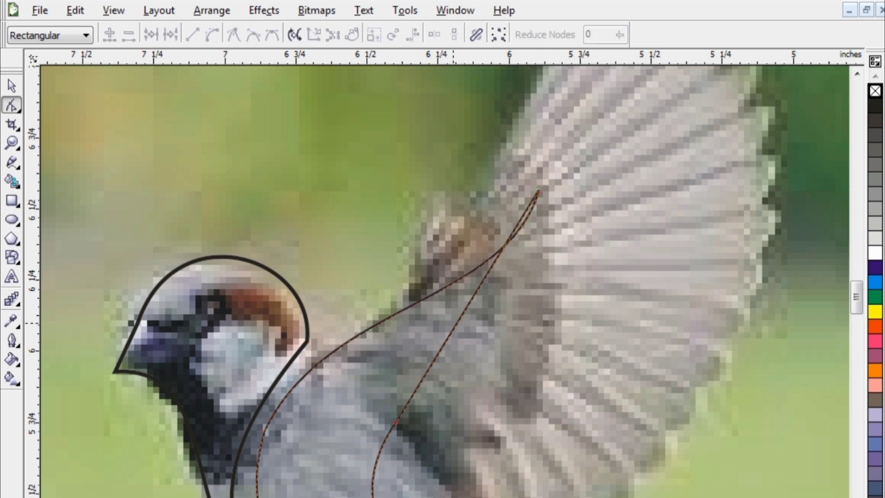
{"action": "left_click", "coordinate": [455, 327]}
{"action": "left_click", "coordinate": [212, 35]}
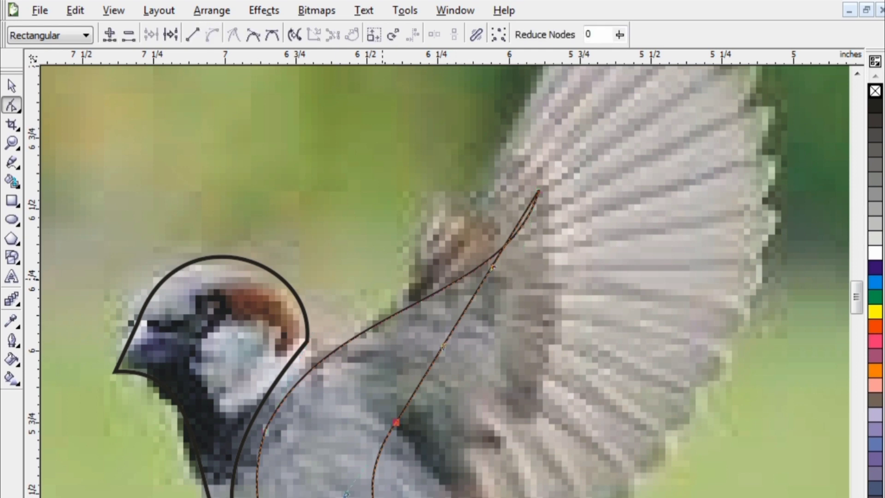
{"action": "key", "text": "Escape"}
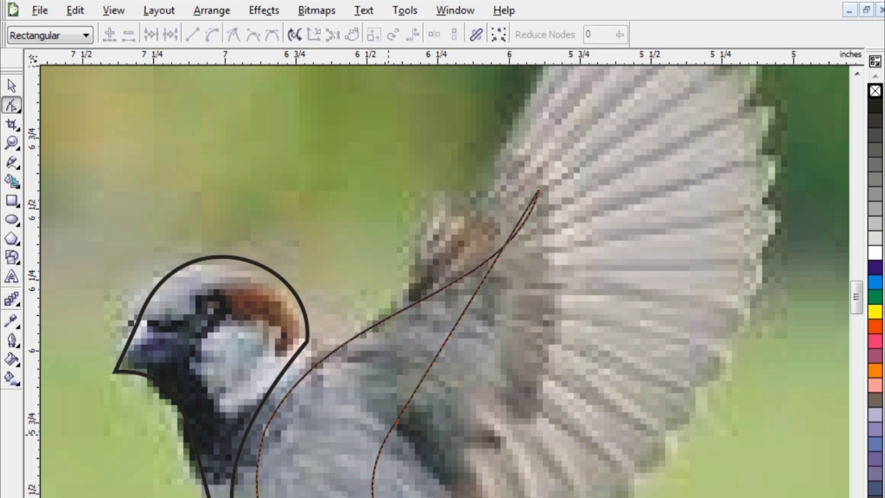
{"action": "left_click", "coordinate": [395, 422]}
{"action": "left_click_drag", "start_coordinate": [443, 345], "coordinate": [473, 359]}
{"action": "left_click_drag", "start_coordinate": [492, 266], "coordinate": [624, 295]}
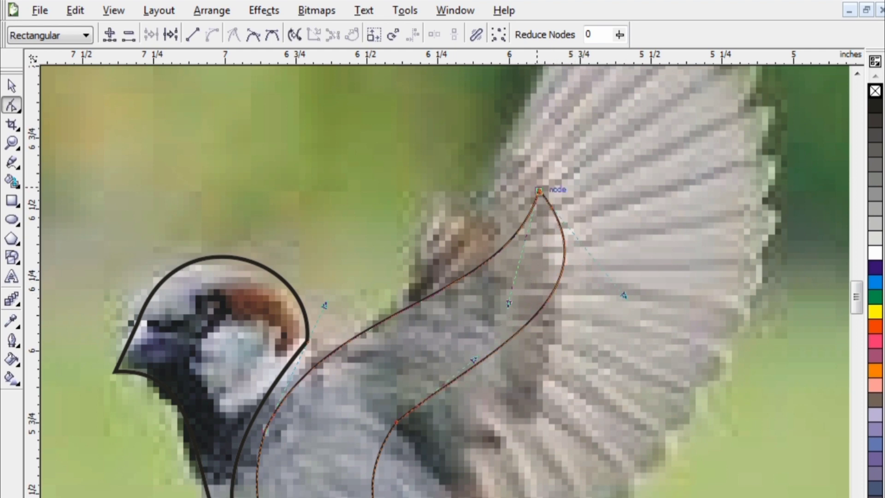
- Move the wing-tip node up to the front edge of the photographed wing and adjust the curve leading into it
{"action": "left_click_drag", "start_coordinate": [540, 191], "coordinate": [539, 172]}
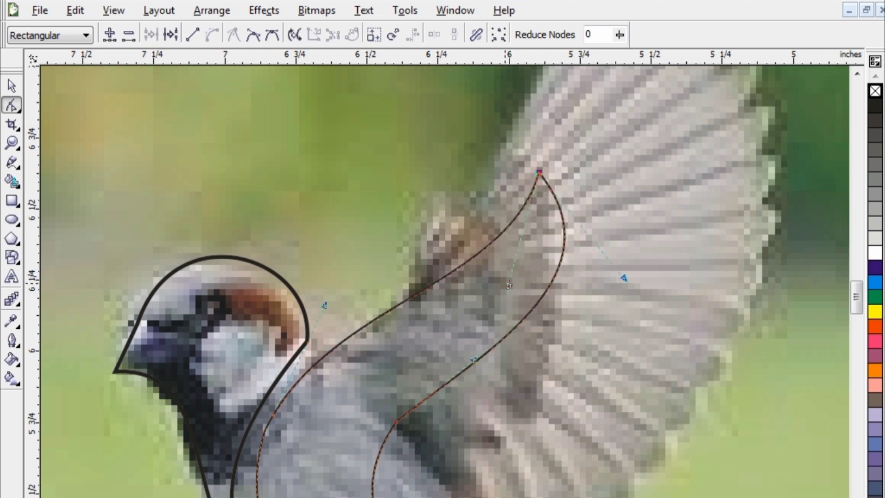
{"action": "left_click_drag", "start_coordinate": [508, 284], "coordinate": [519, 309]}
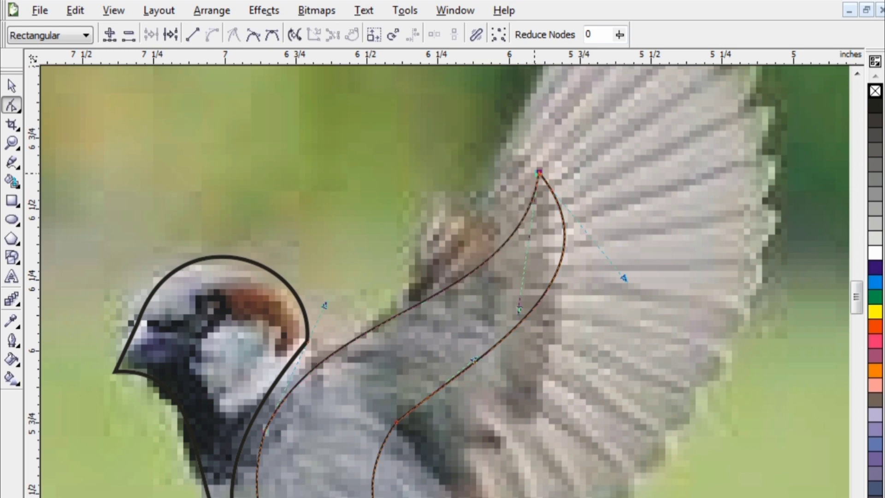
{"action": "left_click_drag", "start_coordinate": [539, 172], "coordinate": [507, 140]}
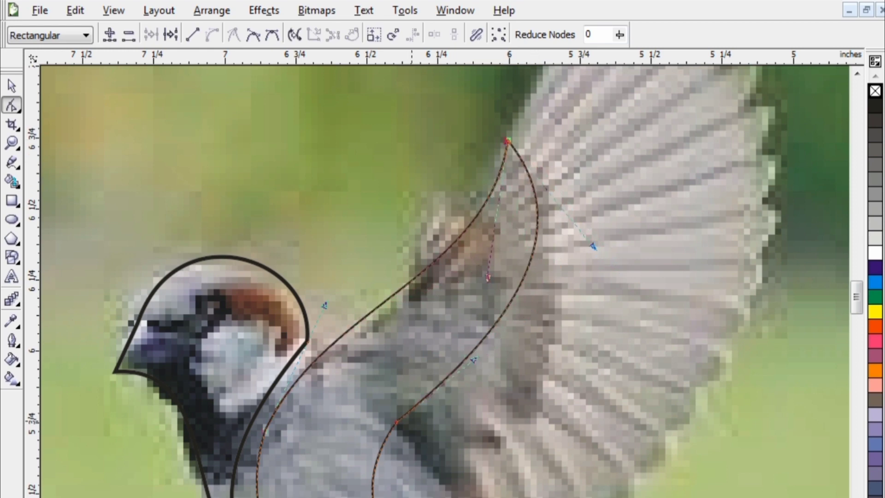
{"action": "left_click", "coordinate": [411, 421]}
- Move the bird photo up and aside, clear of the traced outlines, centred at about -2.11, 7.58 in
{"action": "scroll", "coordinate": [484, 394], "scroll_direction": "down", "scroll_amount": 1}
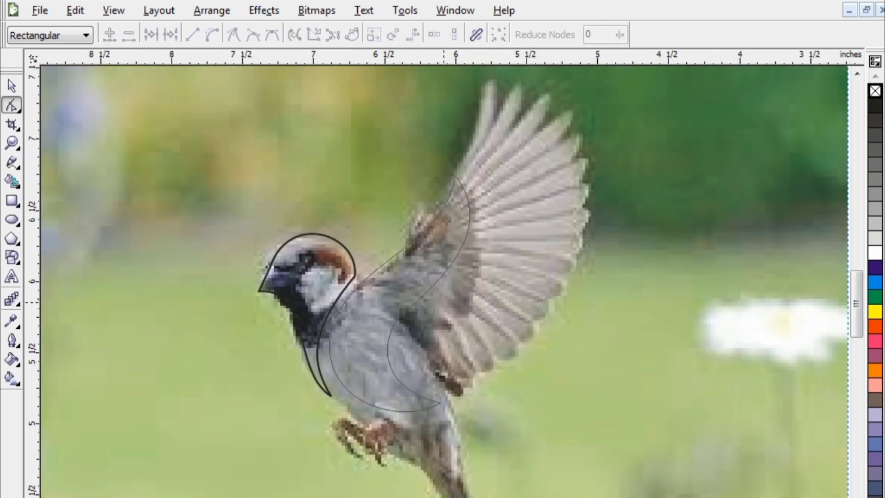
{"action": "left_click", "coordinate": [12, 86]}
{"action": "left_click_drag", "start_coordinate": [607, 106], "coordinate": [515, 199]}
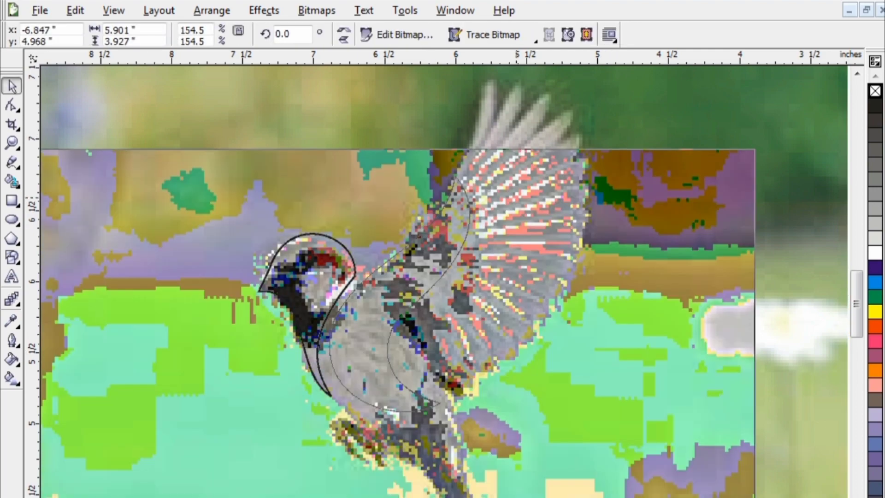
{"action": "scroll", "coordinate": [591, 232], "scroll_direction": "down", "scroll_amount": 1}
{"action": "left_click_drag", "start_coordinate": [432, 317], "coordinate": [729, 141]}
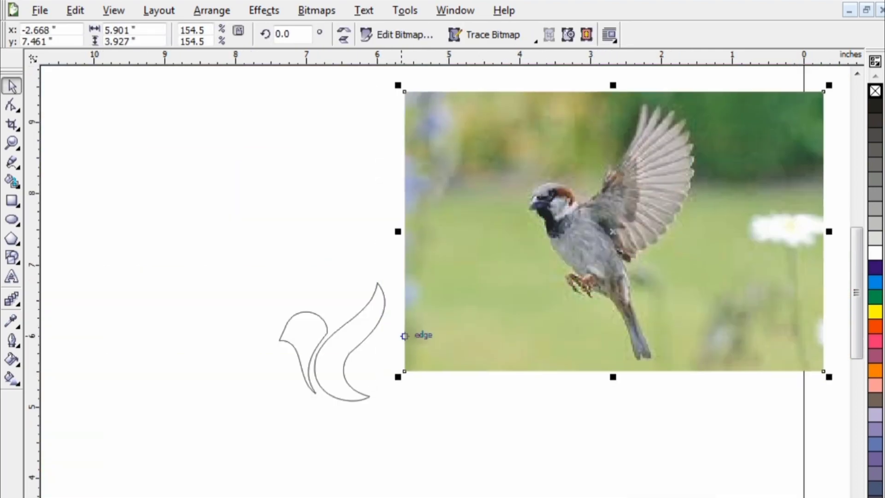
{"action": "left_click_drag", "start_coordinate": [405, 336], "coordinate": [445, 327]}
{"action": "scroll", "coordinate": [350, 380], "scroll_direction": "up", "scroll_amount": 1}
{"action": "left_click", "coordinate": [857, 73]}
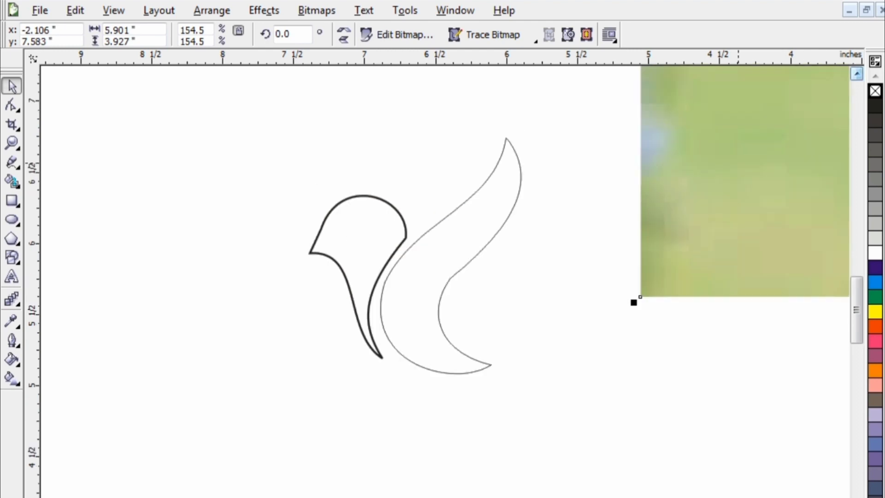
- Set the outline width of the body-and-wing shape to 1.0 pt and deselect it
{"action": "left_click", "coordinate": [571, 184]}
{"action": "left_click", "coordinate": [499, 194]}
{"action": "right_click", "coordinate": [499, 195]}
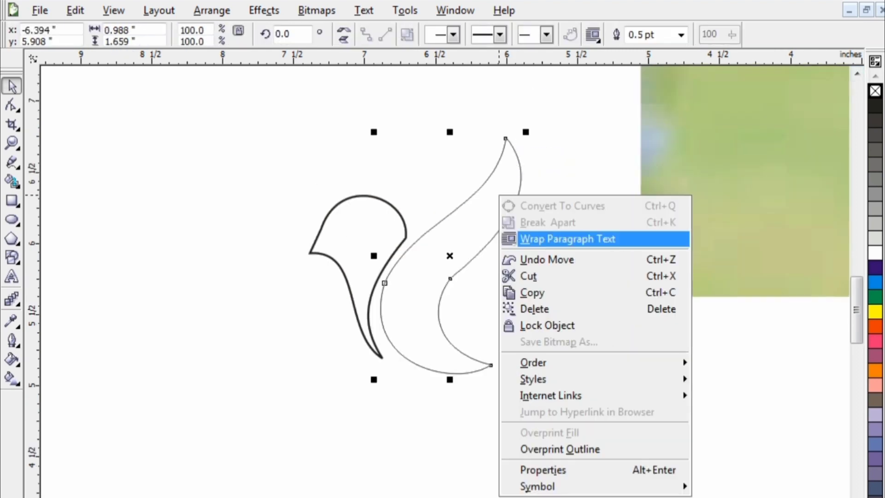
{"action": "left_click", "coordinate": [426, 247]}
{"action": "key", "text": "F12"}
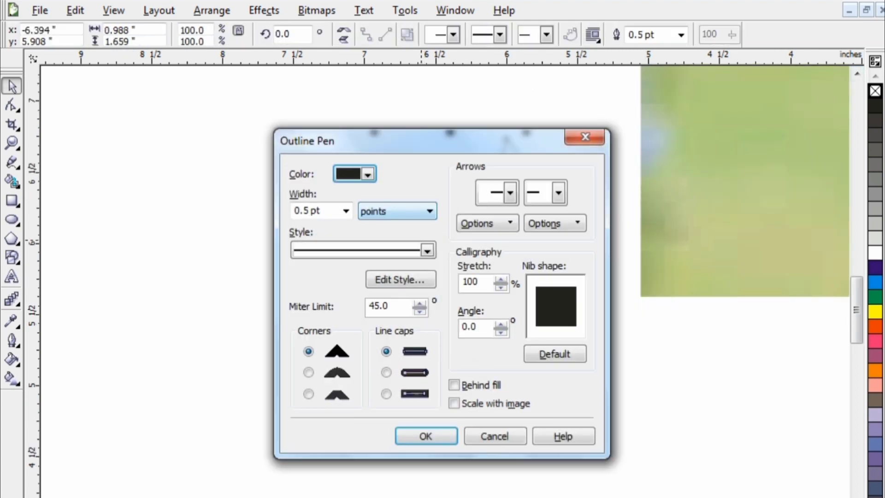
{"action": "left_click", "coordinate": [346, 211]}
{"action": "left_click", "coordinate": [319, 261]}
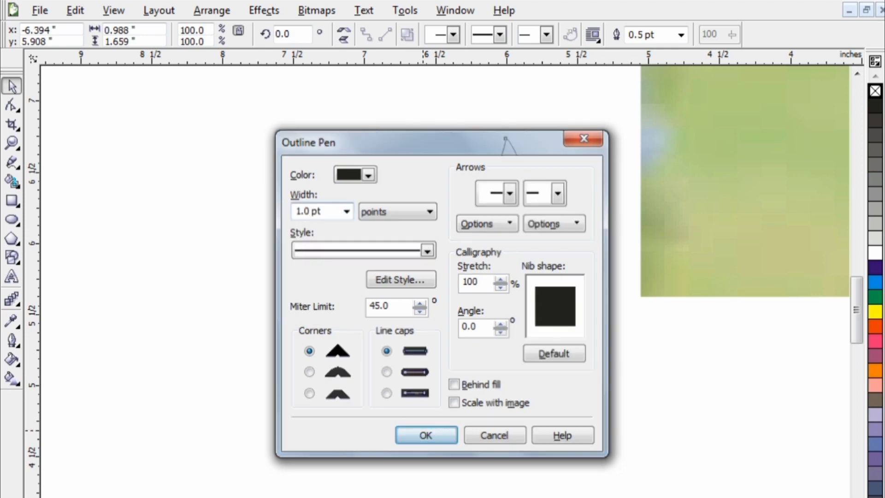
{"action": "key", "text": "Return"}
{"action": "key", "text": "Escape"}
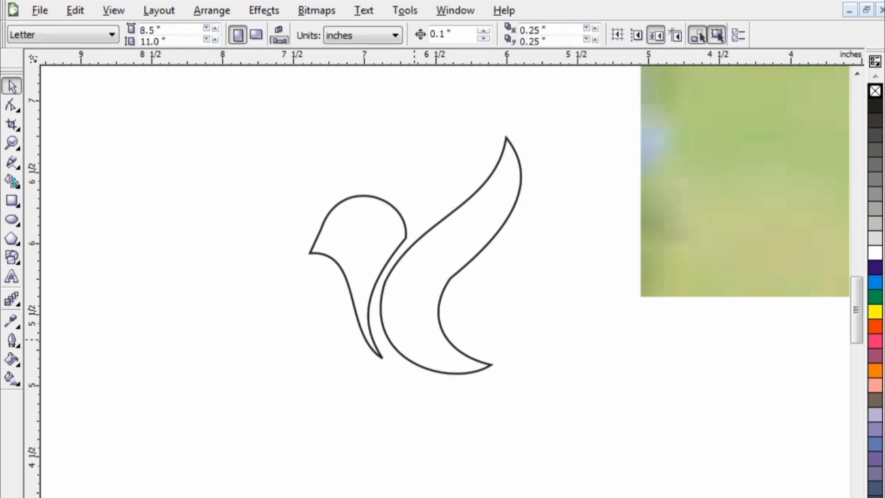
- Nudge the body-and-wing shape slightly down so that its centre sits at y 5.89 in
{"action": "left_click_drag", "start_coordinate": [415, 339], "coordinate": [415, 342]}
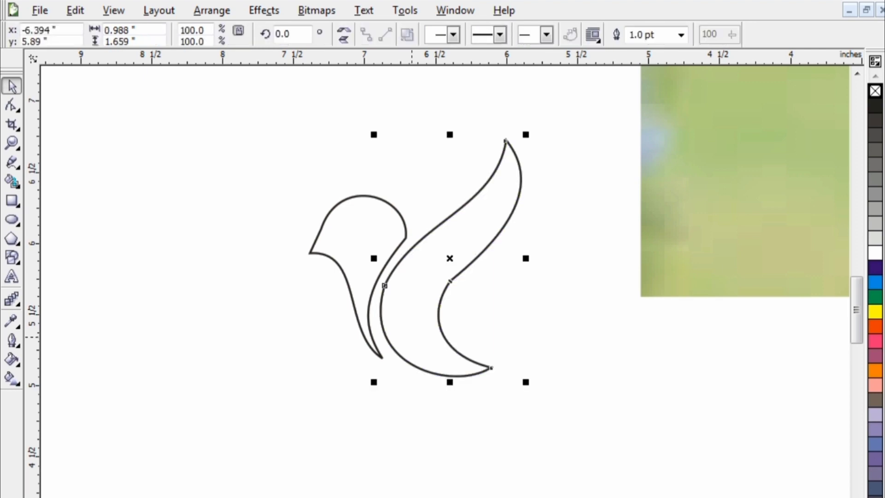
{"action": "scroll", "coordinate": [371, 368], "scroll_direction": "up", "scroll_amount": 2}
{"action": "left_click", "coordinate": [856, 74]}
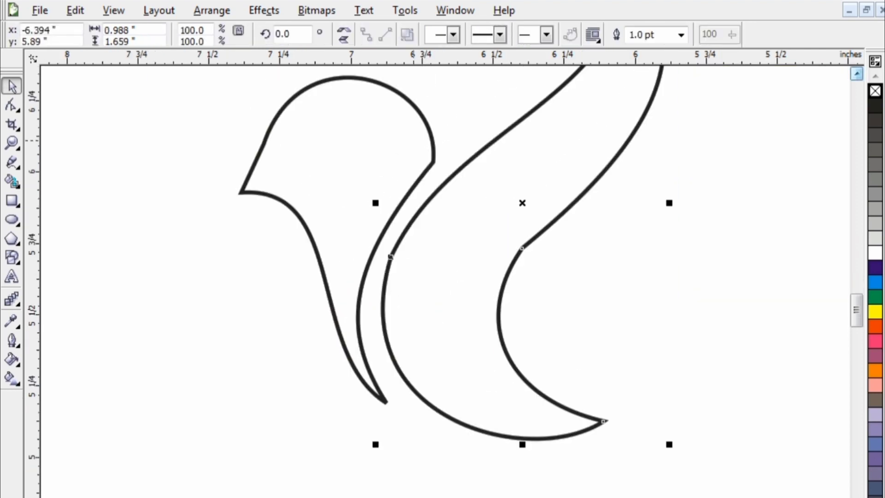
{"action": "left_click", "coordinate": [857, 73]}
{"action": "left_click", "coordinate": [856, 73]}
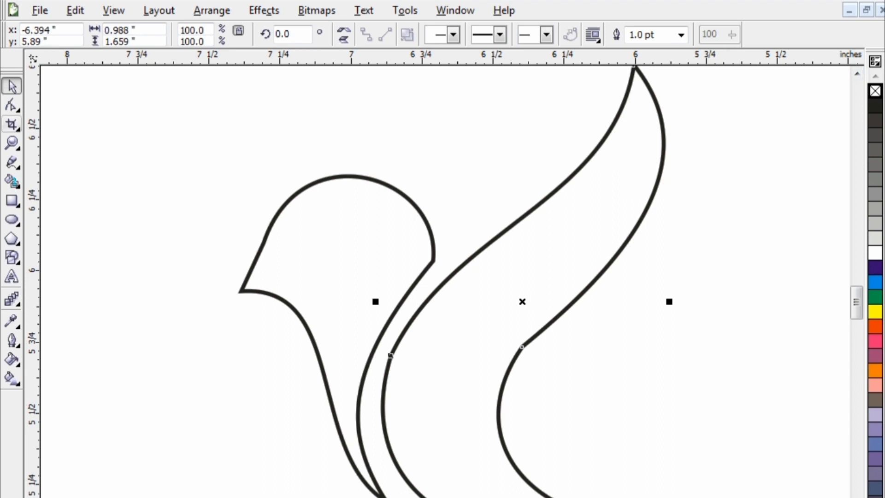
- Move the front-edge node of the body-and-wing shape closer to the head shape and curve the edge to follow the head's back line
{"action": "left_click", "coordinate": [12, 105]}
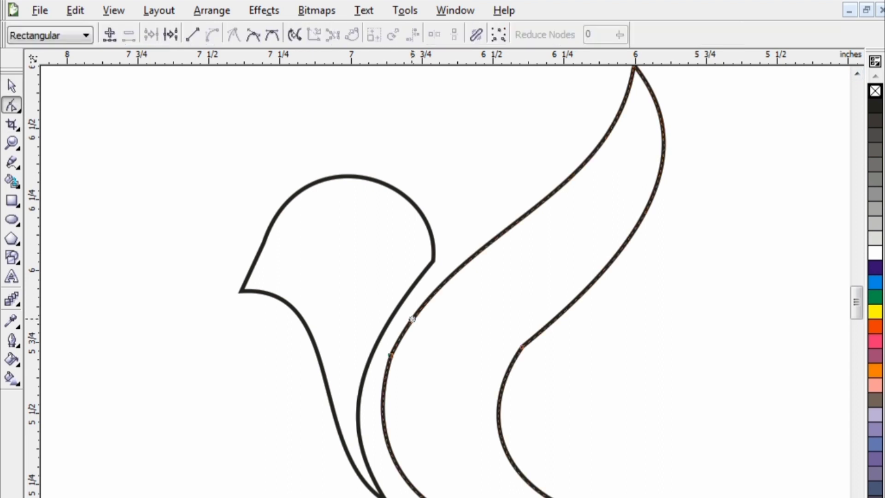
{"action": "left_click", "coordinate": [391, 356]}
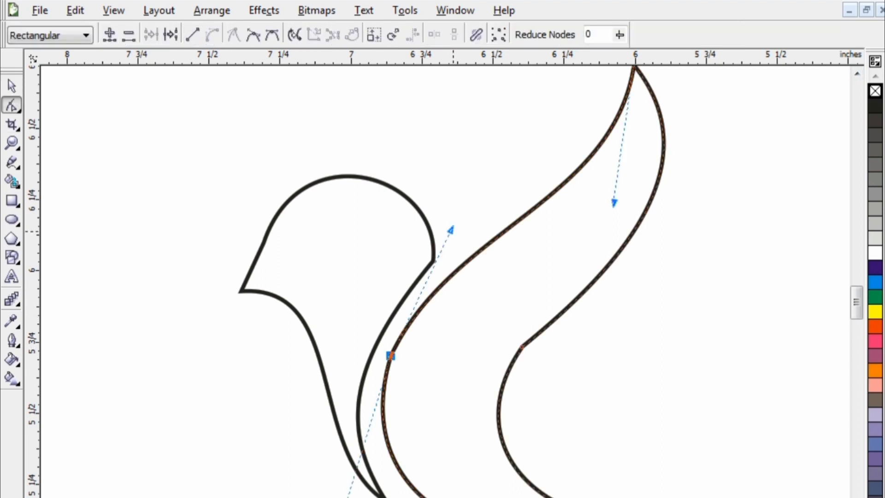
{"action": "left_click_drag", "start_coordinate": [451, 229], "coordinate": [402, 229]}
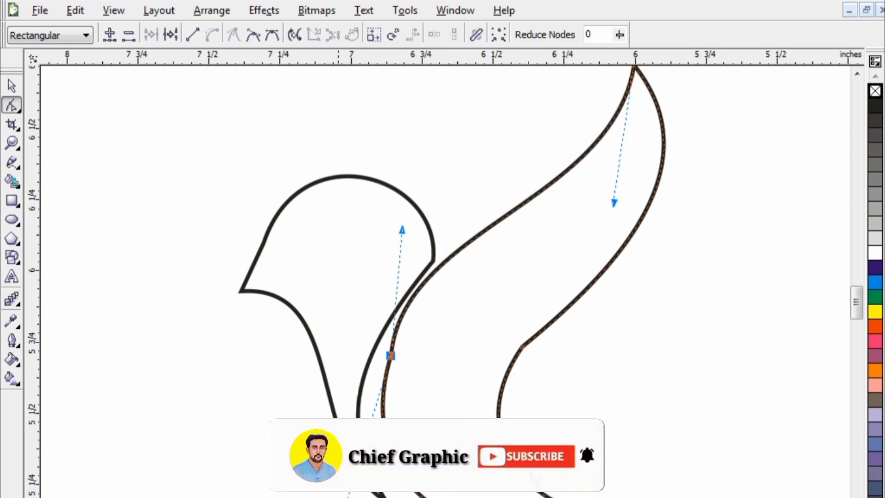
{"action": "left_click_drag", "start_coordinate": [339, 497], "coordinate": [314, 497]}
{"action": "left_click_drag", "start_coordinate": [391, 355], "coordinate": [380, 355]}
{"action": "left_click_drag", "start_coordinate": [392, 226], "coordinate": [416, 230]}
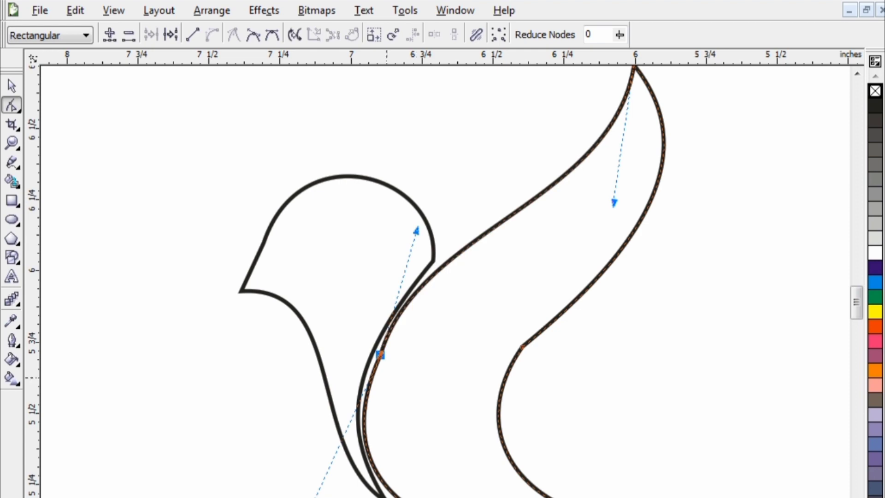
{"action": "left_click_drag", "start_coordinate": [301, 497], "coordinate": [310, 497]}
{"action": "left_click", "coordinate": [238, 428]}
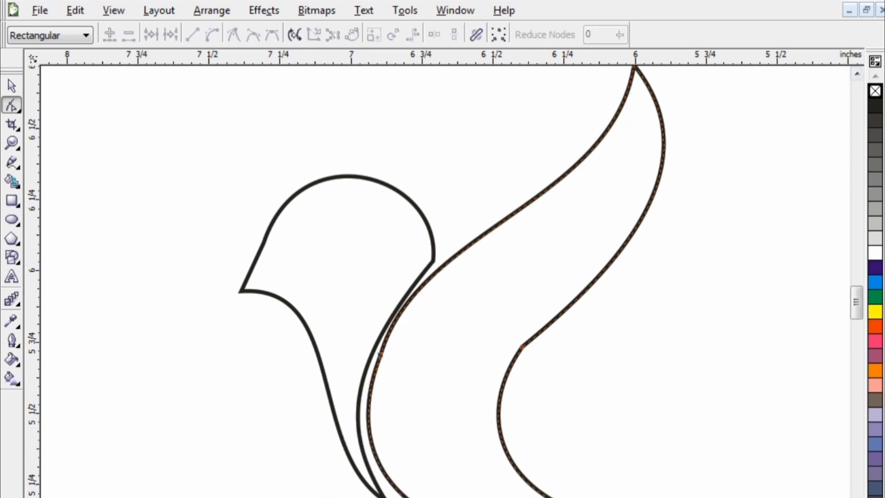
- Bend the wing's front edge just below the wing tip by reshaping the curve at the tip node
{"action": "left_click", "coordinate": [857, 74]}
{"action": "left_click", "coordinate": [634, 115]}
{"action": "left_click_drag", "start_coordinate": [614, 252], "coordinate": [658, 266]}
{"action": "key", "text": "Escape"}
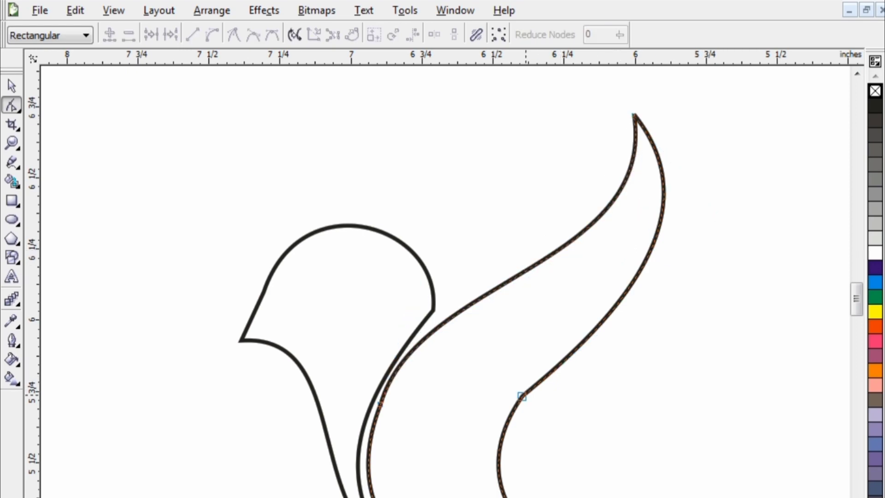
- Reshape the wing's rear edge above the node where wing and body meet so both curves flow smoothly together
{"action": "left_click", "coordinate": [521, 396]}
{"action": "left_click_drag", "start_coordinate": [601, 332], "coordinate": [575, 312]}
{"action": "left_click", "coordinate": [619, 343]}
{"action": "scroll", "coordinate": [620, 343], "scroll_direction": "down", "scroll_amount": 1}
{"action": "scroll", "coordinate": [272, 274], "scroll_direction": "down", "scroll_amount": 2}
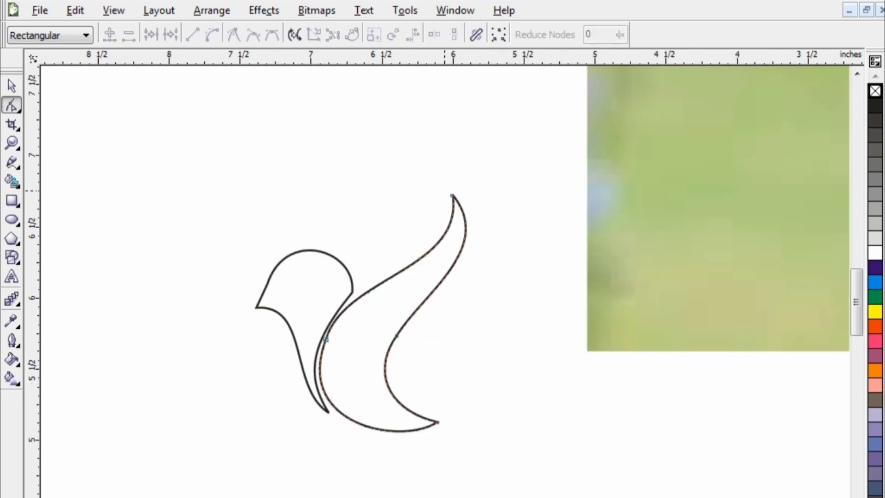
- Bow the wing's rear edge outward below the tip by adjusting the curve at the wing-tip node
{"action": "left_click", "coordinate": [452, 195]}
{"action": "left_click_drag", "start_coordinate": [465, 270], "coordinate": [515, 256]}
{"action": "left_click", "coordinate": [491, 316]}
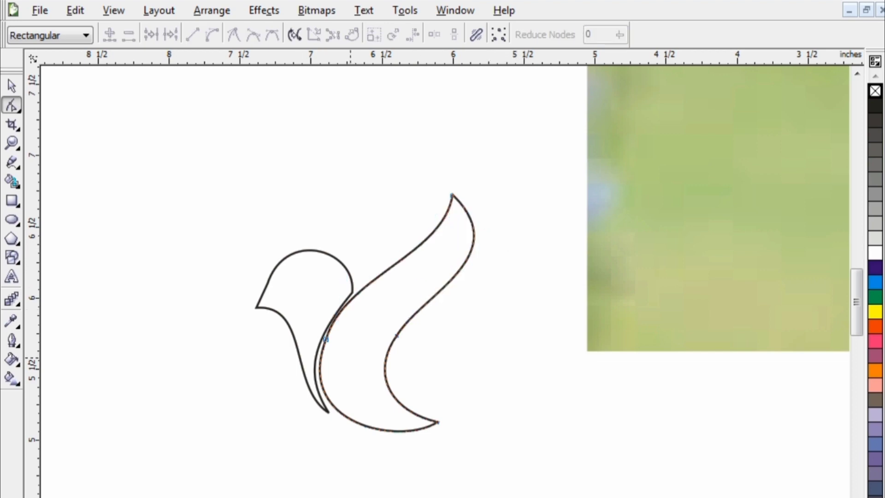
- Rotate the head shape by 0.9 degrees and deselect it
{"action": "left_click", "coordinate": [11, 86]}
{"action": "left_click", "coordinate": [272, 274]}
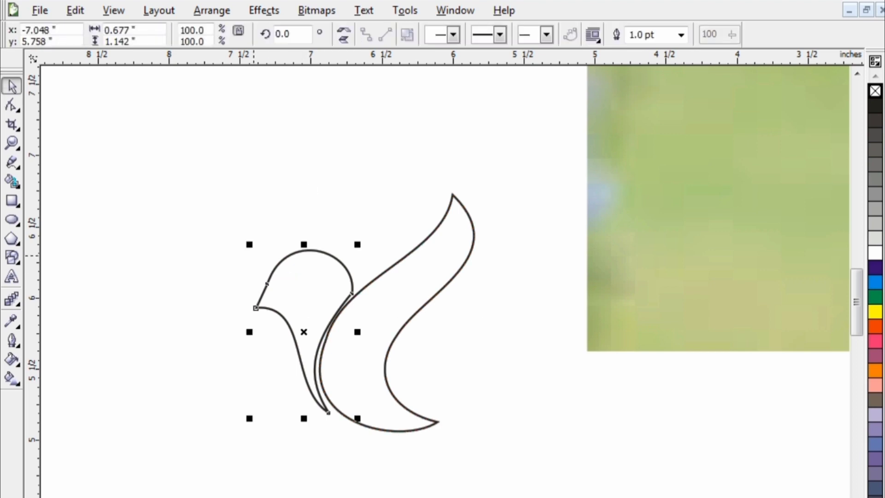
{"action": "left_click", "coordinate": [253, 251]}
{"action": "double_click", "coordinate": [298, 251]}
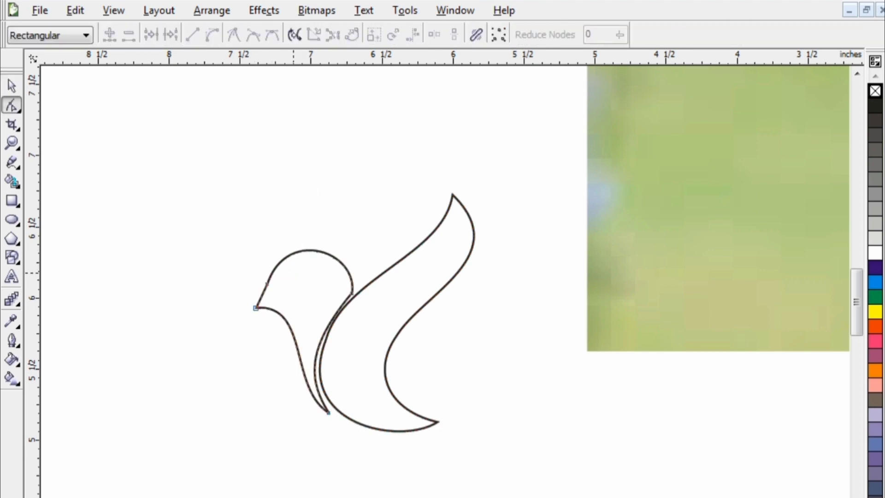
{"action": "left_click", "coordinate": [12, 86]}
{"action": "left_click", "coordinate": [268, 284]}
{"action": "mouse_move", "coordinate": [249, 244]}
{"action": "left_mouse_down"}
{"action": "mouse_move", "coordinate": [243, 247]}
{"action": "mouse_move", "coordinate": [254, 236]}
{"action": "left_mouse_up"}
{"action": "left_click", "coordinate": [168, 289]}
{"action": "key", "text": "Escape"}
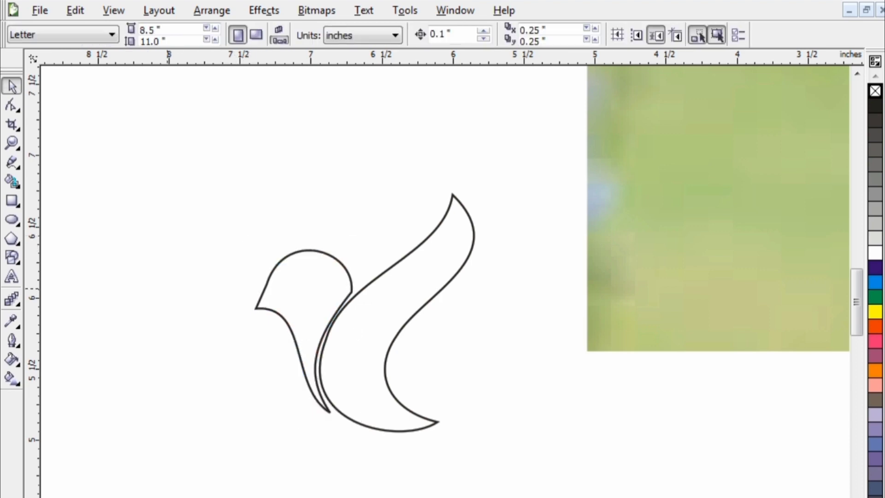
- Move the node where the beak meets the forehead slightly down on the head shape, then deselect it
{"action": "left_click", "coordinate": [277, 292]}
{"action": "scroll", "coordinate": [276, 291], "scroll_direction": "up", "scroll_amount": 2}
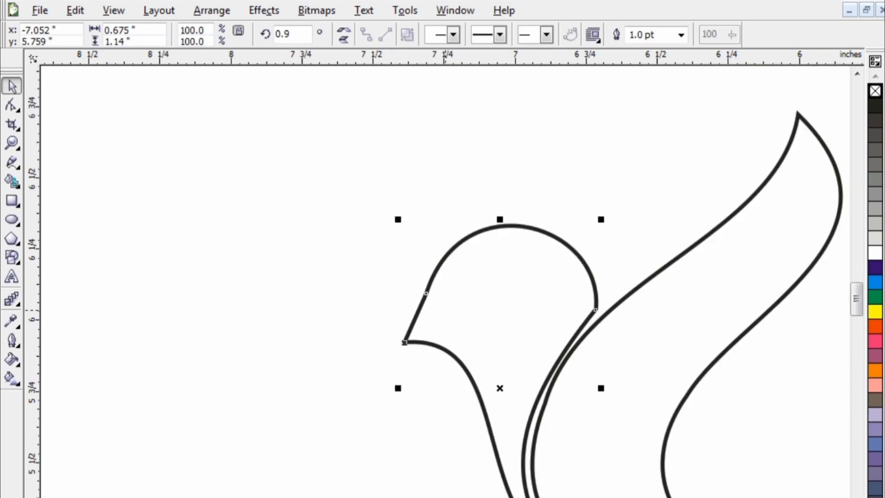
{"action": "key", "text": "F10"}
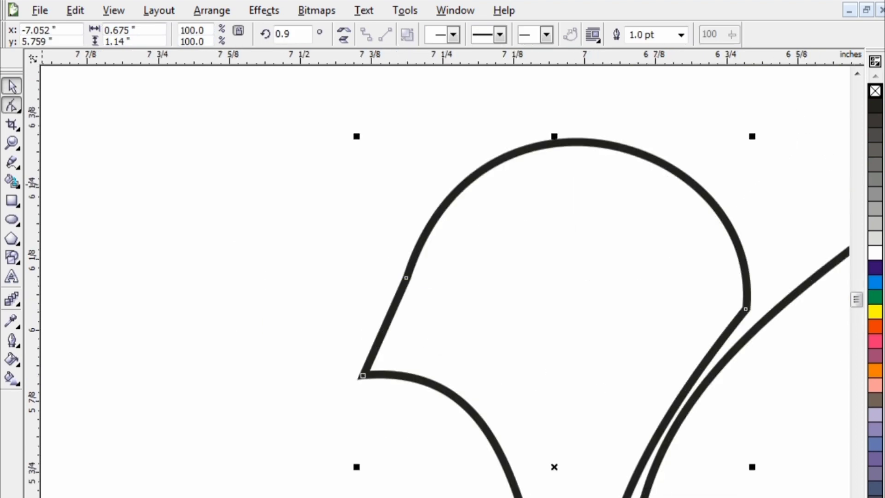
{"action": "left_click", "coordinate": [406, 278]}
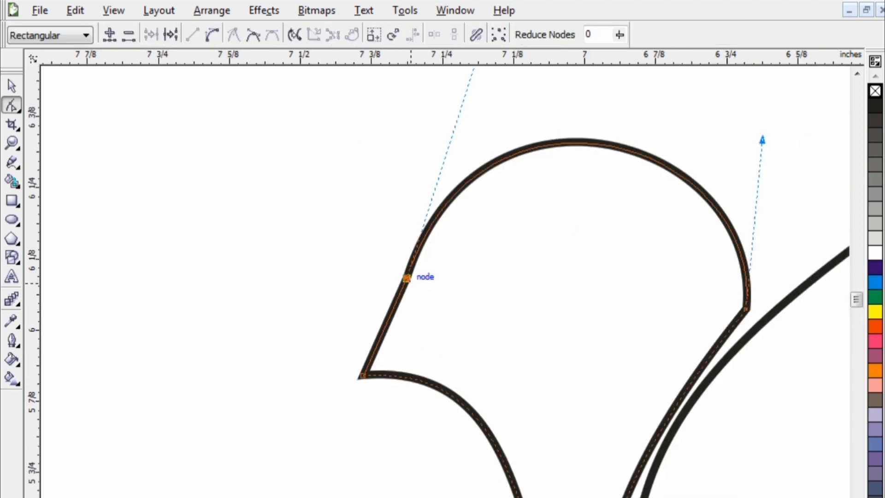
{"action": "left_click_drag", "start_coordinate": [407, 278], "coordinate": [409, 289]}
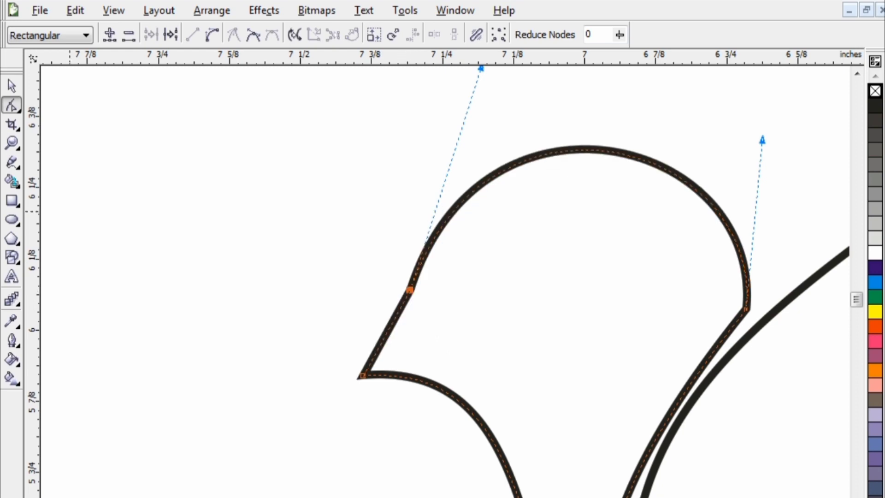
{"action": "left_click", "coordinate": [11, 86]}
{"action": "scroll", "coordinate": [193, 286], "scroll_direction": "down", "scroll_amount": 1}
{"action": "left_click", "coordinate": [250, 427]}
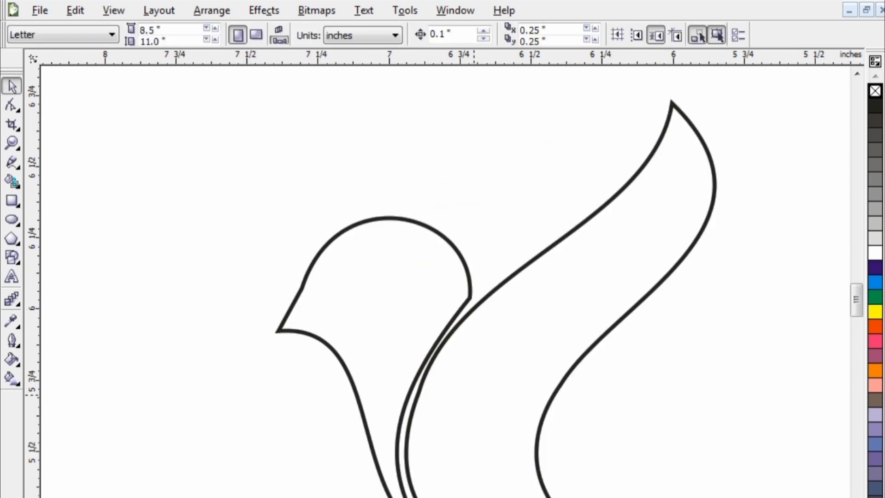
- Fill both the body-and-wing shape and the head shape with orange and deselect them
{"action": "scroll", "coordinate": [475, 391], "scroll_direction": "down", "scroll_amount": 2}
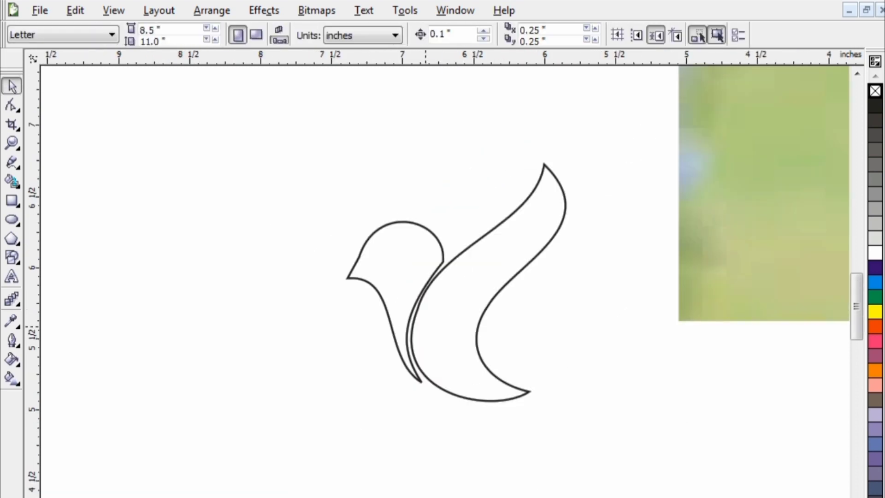
{"action": "left_click", "coordinate": [416, 309]}
{"action": "left_click", "coordinate": [874, 371]}
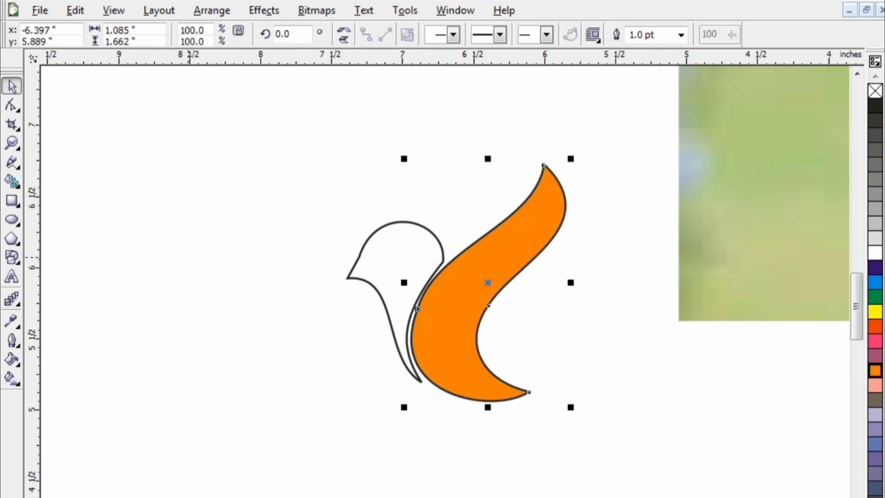
{"action": "left_click", "coordinate": [408, 276]}
{"action": "left_click", "coordinate": [875, 370]}
{"action": "key", "text": "Escape"}
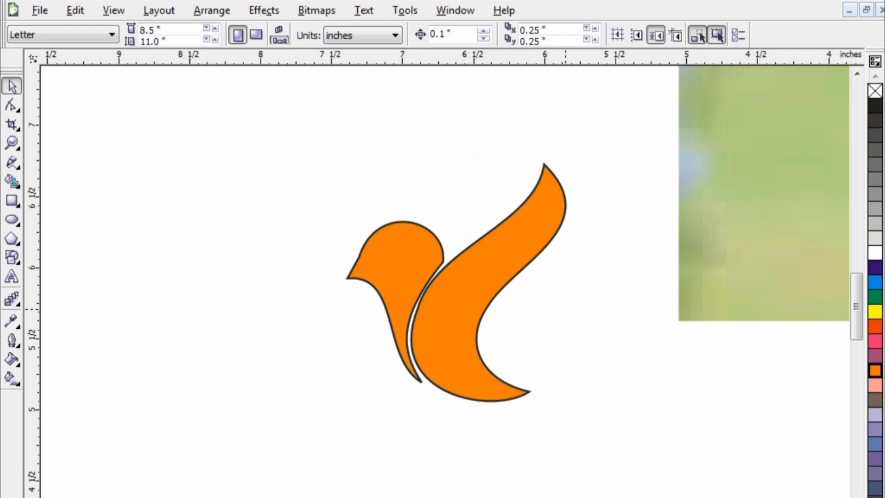
{"action": "left_click", "coordinate": [11, 359]}
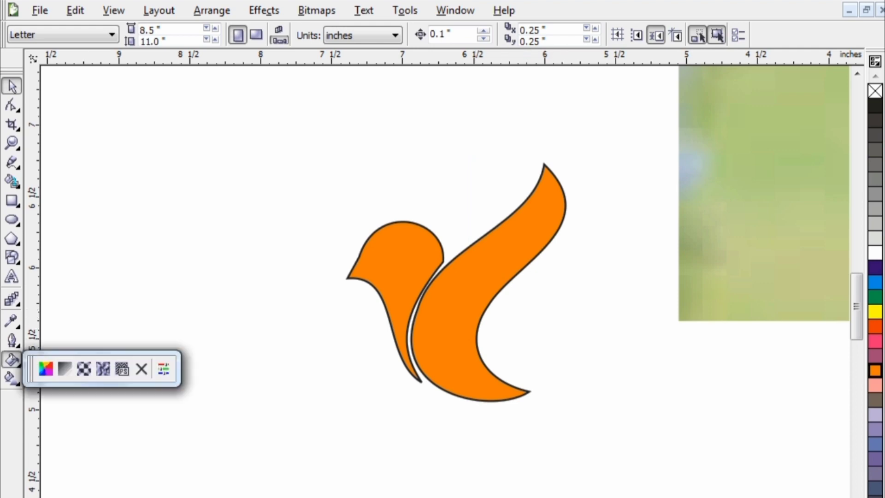
{"action": "left_click", "coordinate": [11, 340]}
{"action": "left_click", "coordinate": [12, 340]}
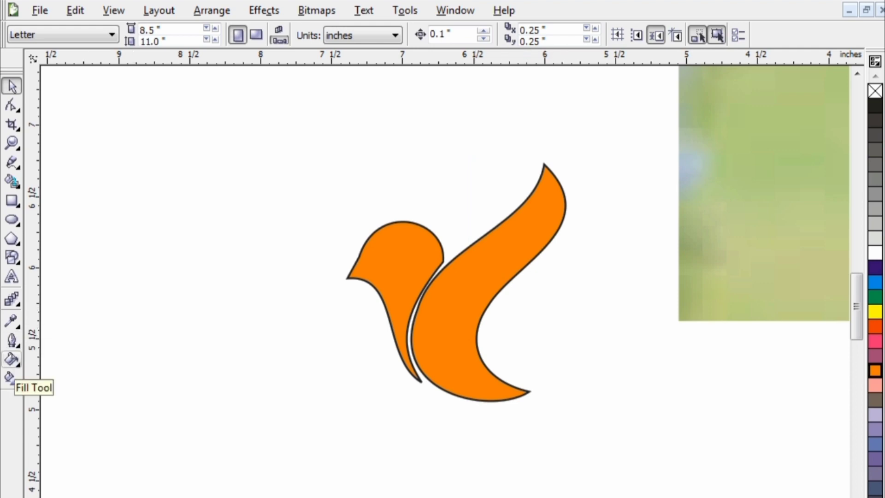
{"action": "right_click", "coordinate": [451, 293]}
{"action": "left_click", "coordinate": [428, 342]}
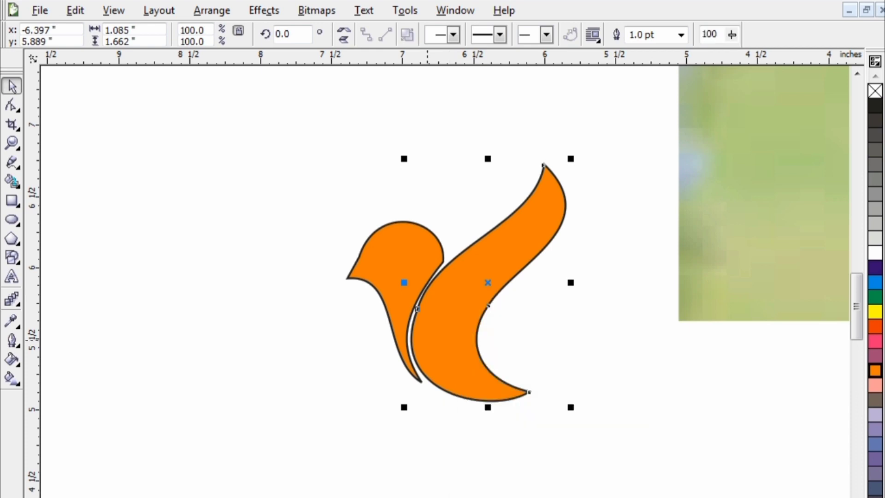
{"action": "right_click", "coordinate": [429, 341]}
{"action": "left_click", "coordinate": [386, 294]}
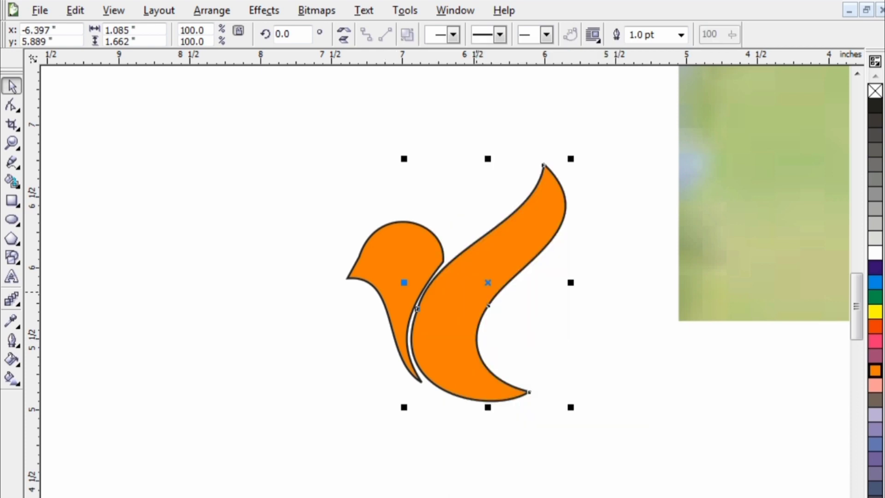
{"action": "right_click", "coordinate": [476, 291]}
{"action": "left_click", "coordinate": [495, 390]}
{"action": "right_click", "coordinate": [438, 429]}
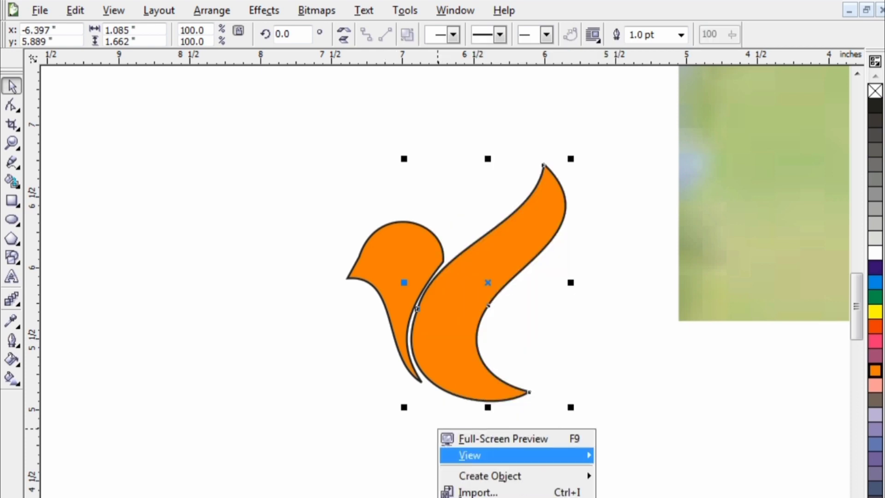
{"action": "left_click", "coordinate": [479, 497]}
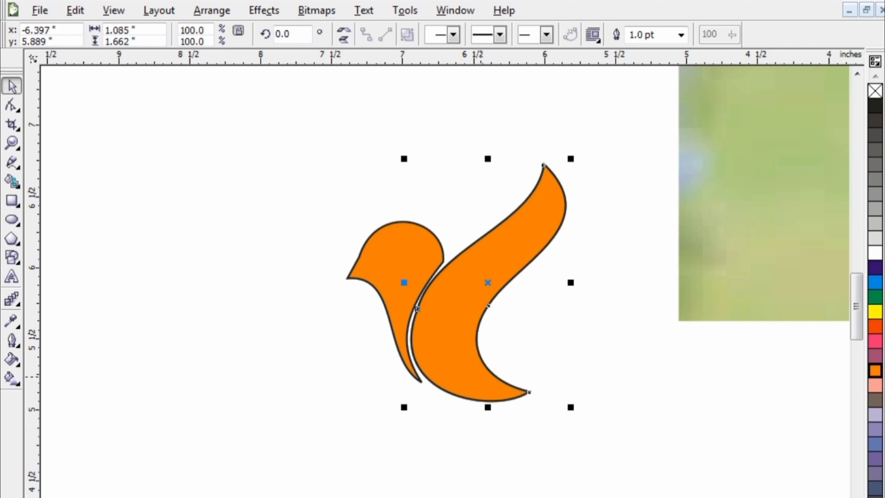
- Duplicate the body-and-wing shape at about -5.855, 5.803 in and PowerClip the copy inside the original shape
{"action": "left_click_drag", "start_coordinate": [452, 323], "coordinate": [528, 334]}
{"action": "left_click", "coordinate": [264, 10]}
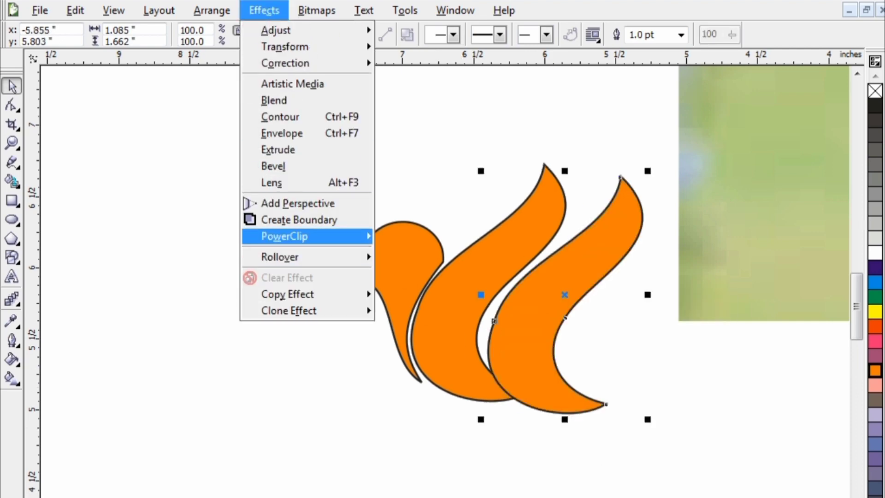
{"action": "mouse_move", "coordinate": [294, 236]}
{"action": "left_click", "coordinate": [447, 239]}
{"action": "left_click", "coordinate": [486, 282]}
- Edit the PowerClip contents, moving the copy to about -6.326, 5.895 in inside the wing outline, and finish editing
{"action": "right_click", "coordinate": [483, 278]}
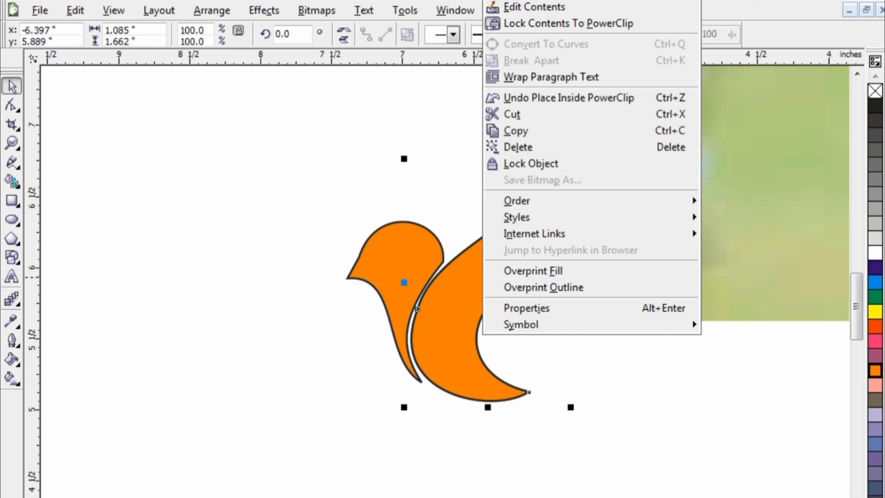
{"action": "left_click", "coordinate": [534, 7]}
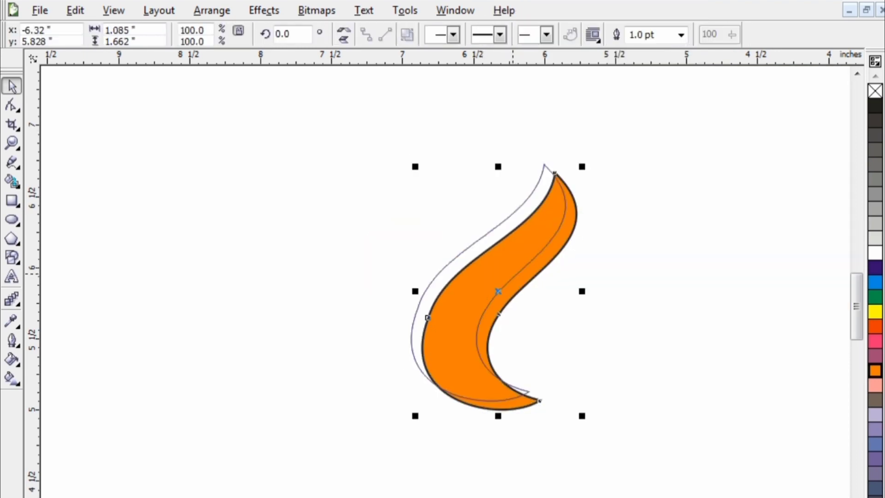
{"action": "mouse_move", "coordinate": [513, 272]}
{"action": "left_mouse_down"}
{"action": "mouse_move", "coordinate": [521, 263]}
{"action": "mouse_move", "coordinate": [512, 260]}
{"action": "left_mouse_up"}
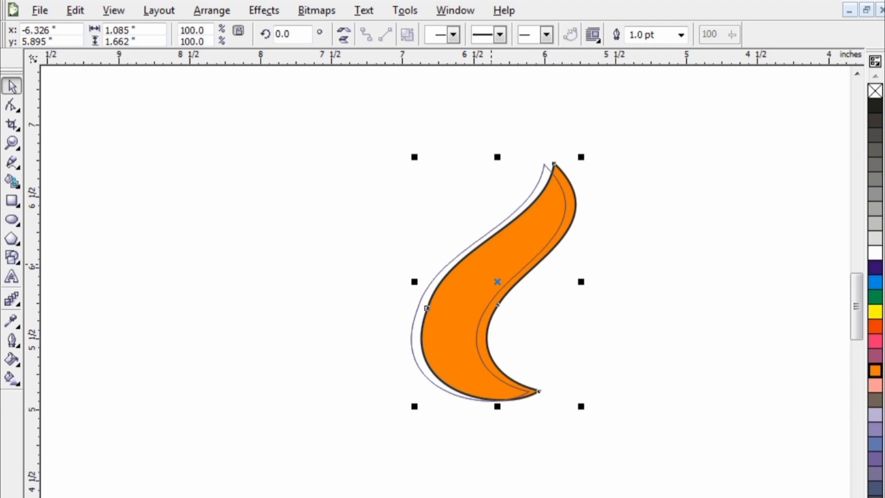
{"action": "right_click", "coordinate": [489, 263]}
{"action": "left_click", "coordinate": [553, 275]}
{"action": "left_click", "coordinate": [395, 374]}
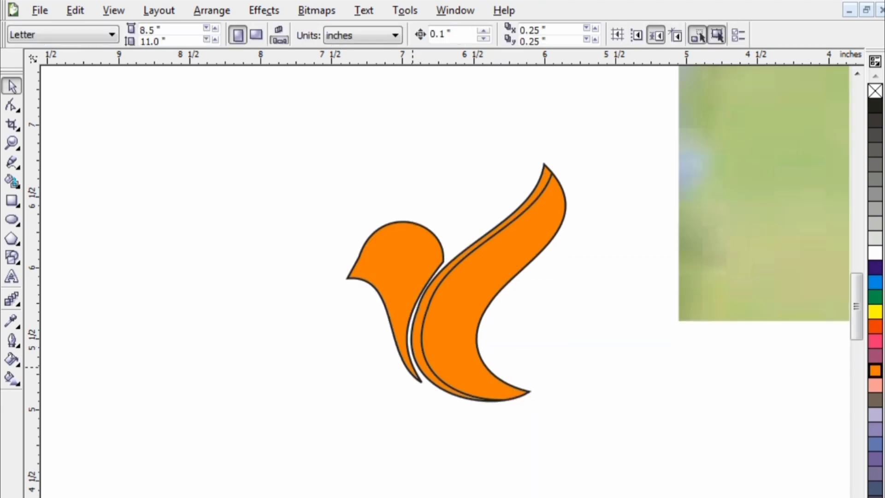
- Fill the PowerClip container shape with yellow to colour the strip along the wing's front edge
{"action": "left_click", "coordinate": [419, 357]}
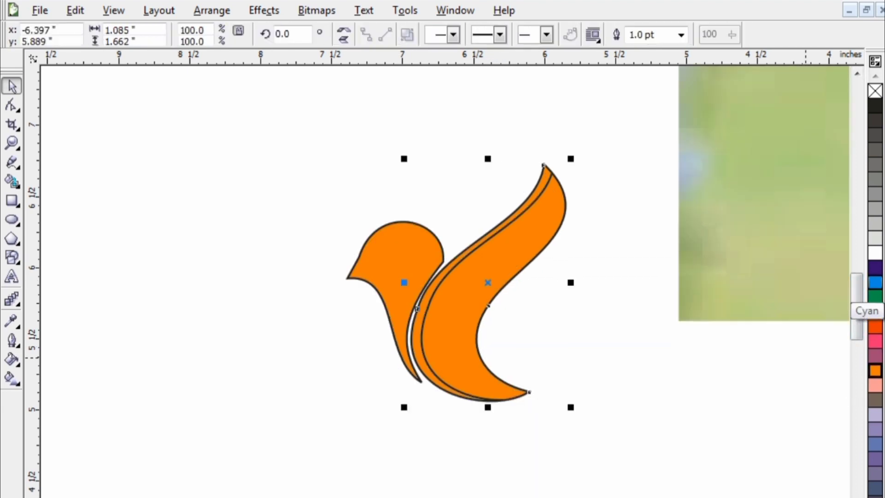
{"action": "left_click", "coordinate": [875, 281]}
{"action": "left_click", "coordinate": [875, 312]}
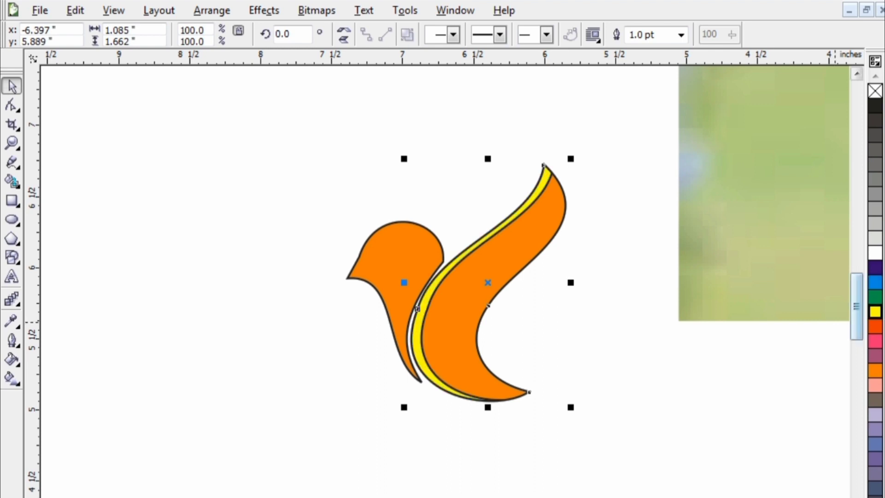
- Undo the yellow fill, the PowerClip and the duplicated body-and-wing shape
{"action": "key", "text": "ctrl+z"}
{"action": "key", "text": "ctrl+z"}
{"action": "key", "text": "ctrl+z"}
{"action": "key", "text": "ctrl+z"}
{"action": "key", "text": "ctrl+z"}
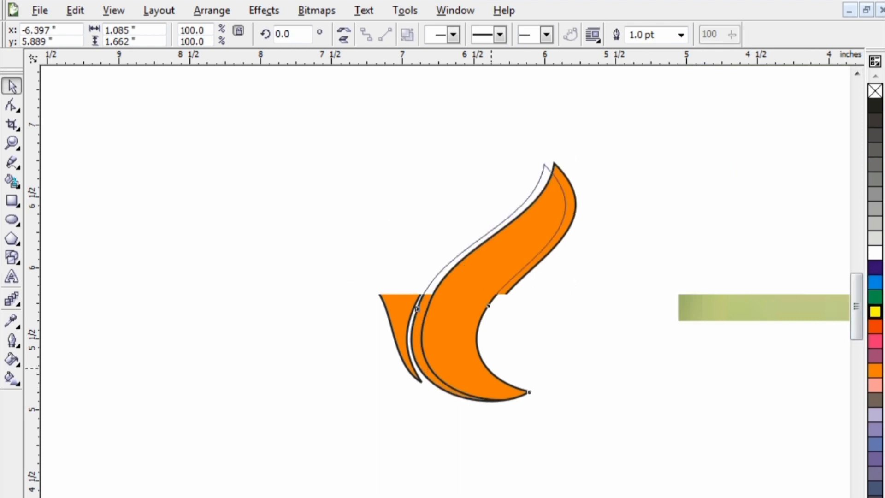
{"action": "key", "text": "ctrl+shift+z"}
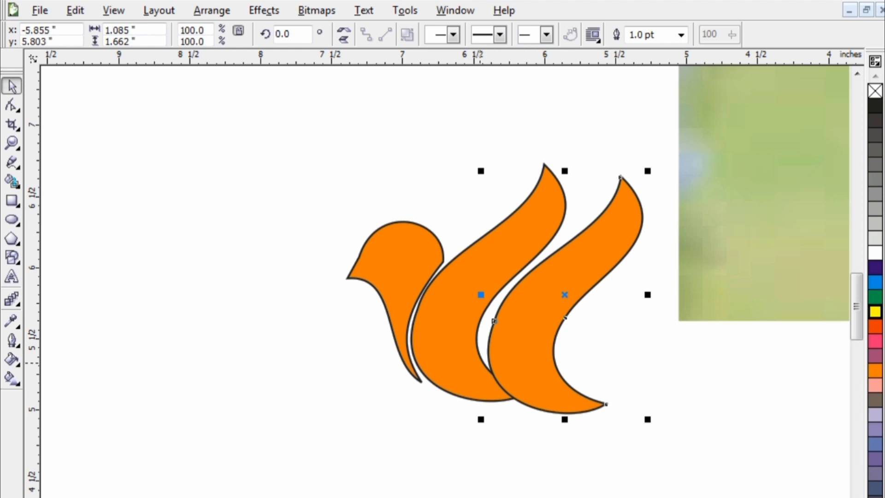
{"action": "key", "text": "ctrl+z"}
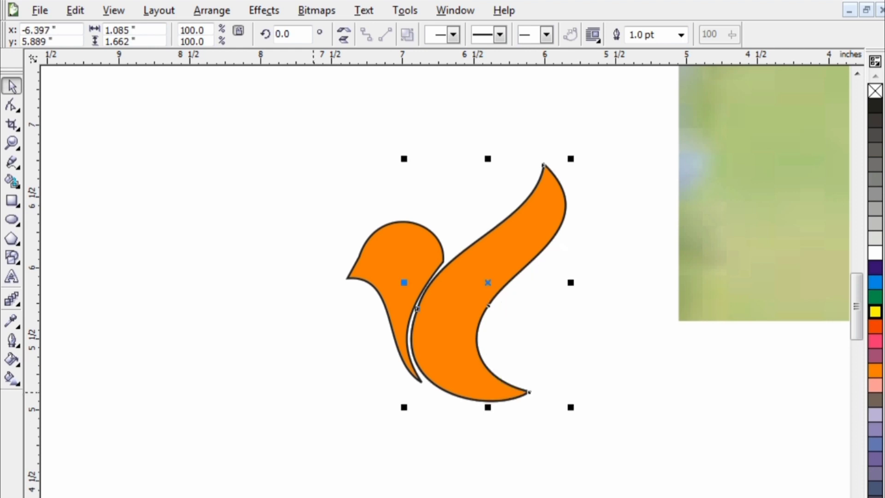
- Apply a linear gradient to the body-and-wing shape, orange at the wing tip to yellow beyond the lower body, at about -127°
{"action": "key", "text": "Escape"}
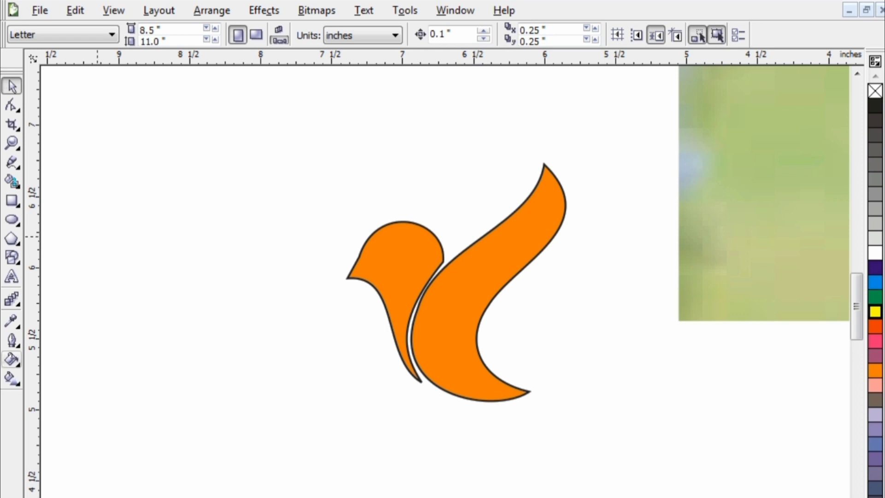
{"action": "left_click", "coordinate": [11, 378]}
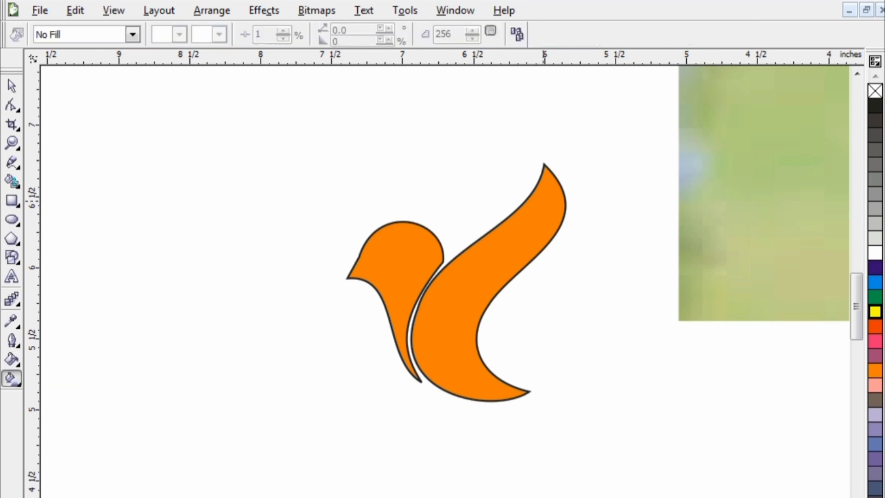
{"action": "left_click", "coordinate": [475, 313]}
{"action": "left_click_drag", "start_coordinate": [563, 147], "coordinate": [429, 367]}
{"action": "left_click", "coordinate": [875, 370]}
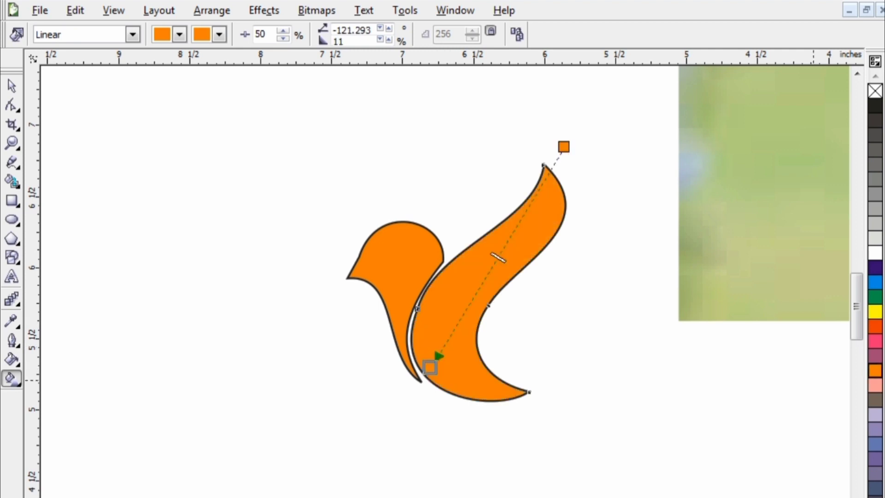
{"action": "left_click", "coordinate": [875, 341]}
{"action": "left_click", "coordinate": [875, 311]}
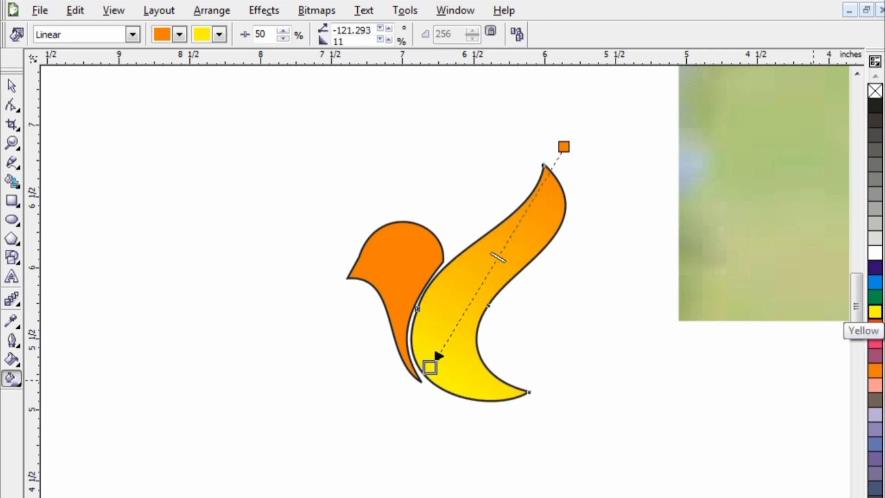
{"action": "left_click_drag", "start_coordinate": [429, 367], "coordinate": [345, 433]}
{"action": "left_click", "coordinate": [235, 349]}
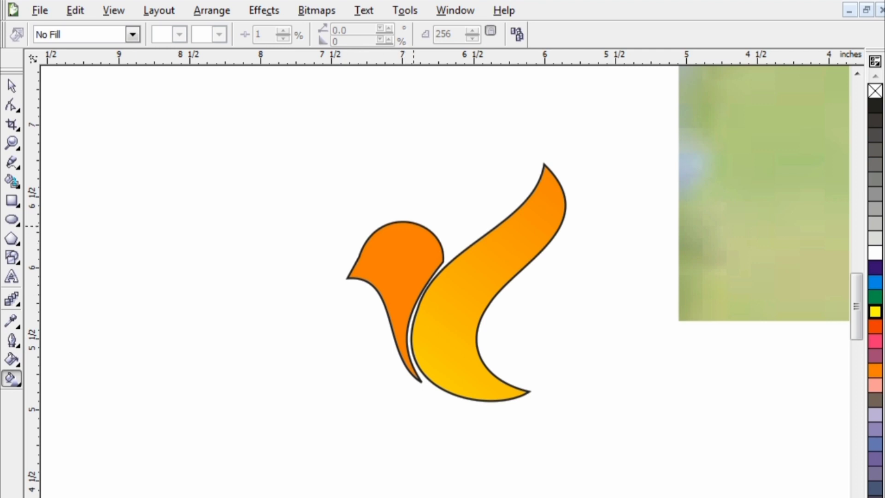
- Apply a linear gradient to the head shape, orange above to yellow below, at about -117.5°
{"action": "left_click", "coordinate": [413, 234]}
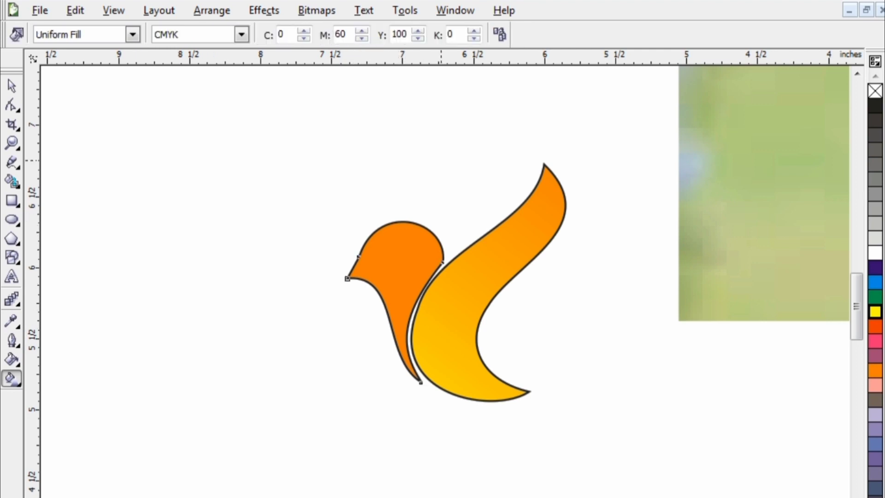
{"action": "left_click_drag", "start_coordinate": [440, 160], "coordinate": [332, 369]}
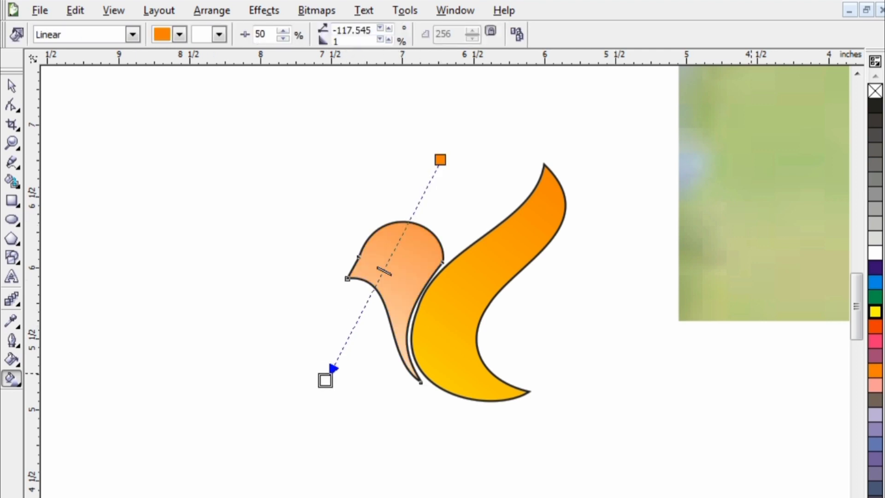
{"action": "left_click", "coordinate": [875, 312]}
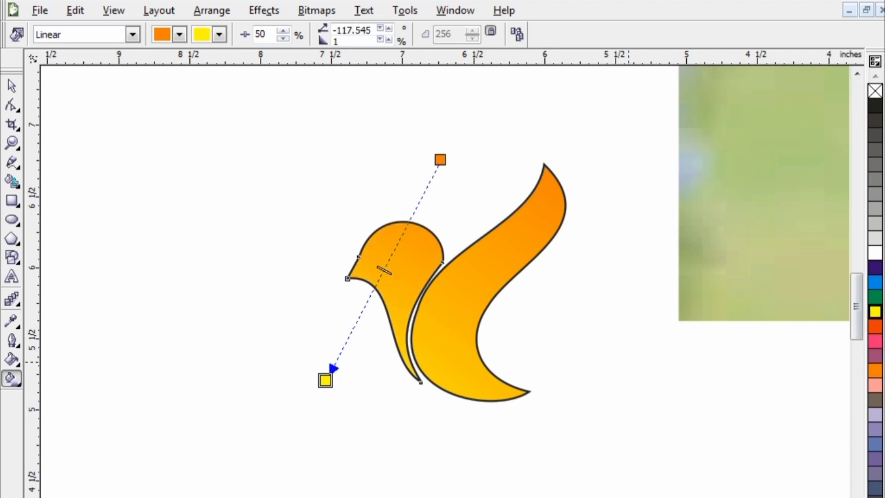
{"action": "left_click_drag", "start_coordinate": [384, 271], "coordinate": [381, 275]}
- Shift the midpoint of the body-and-wing shape's gradient slightly towards the wing tip
{"action": "left_click", "coordinate": [456, 291]}
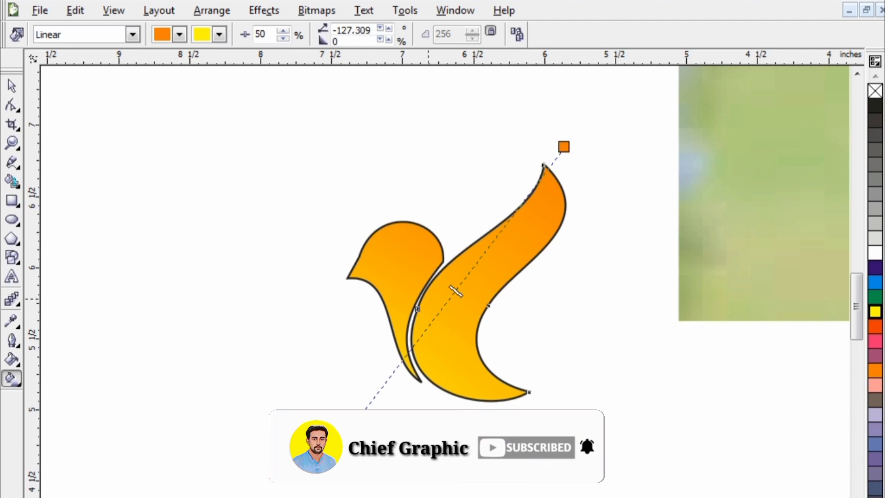
{"action": "mouse_move", "coordinate": [455, 291]}
{"action": "left_mouse_down"}
{"action": "mouse_move", "coordinate": [506, 223]}
{"action": "mouse_move", "coordinate": [463, 280]}
{"action": "left_mouse_up"}
{"action": "key", "text": "Escape"}
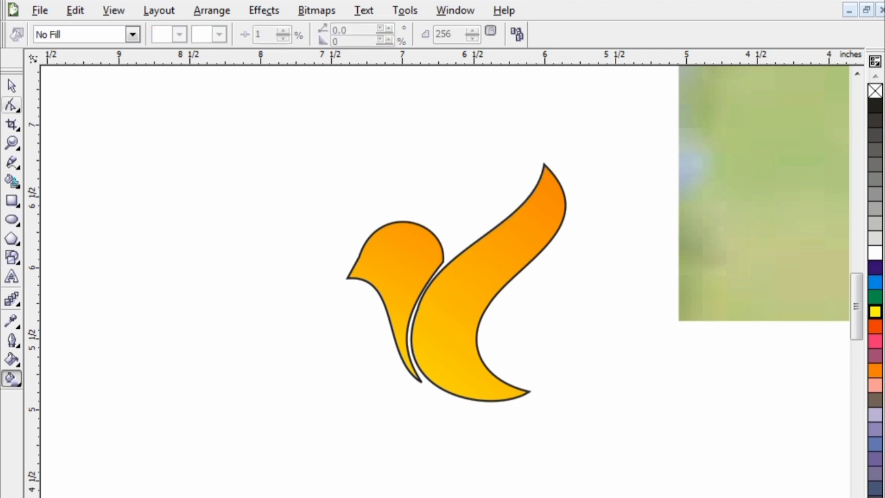
- Set the outline width of both bird shapes to None
{"action": "left_click", "coordinate": [9, 82]}
{"action": "left_click_drag", "start_coordinate": [598, 148], "coordinate": [322, 430]}
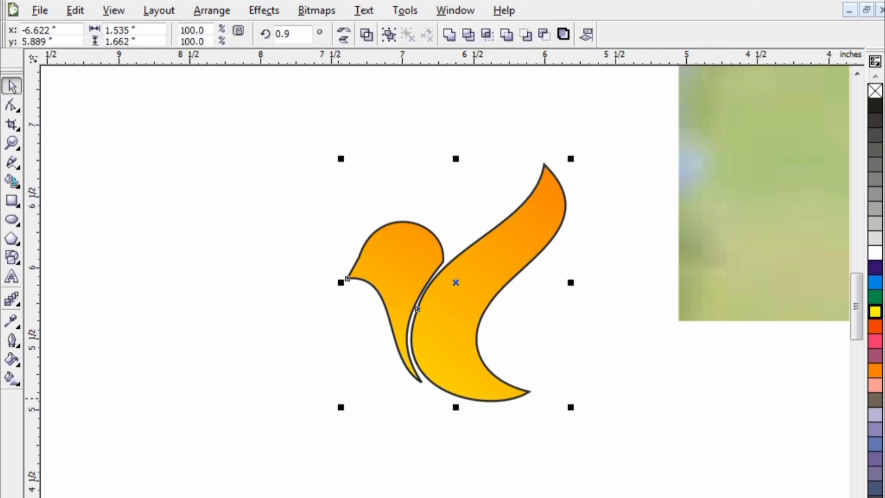
{"action": "key", "text": "F12"}
{"action": "left_click", "coordinate": [346, 211]}
{"action": "left_click", "coordinate": [318, 226]}
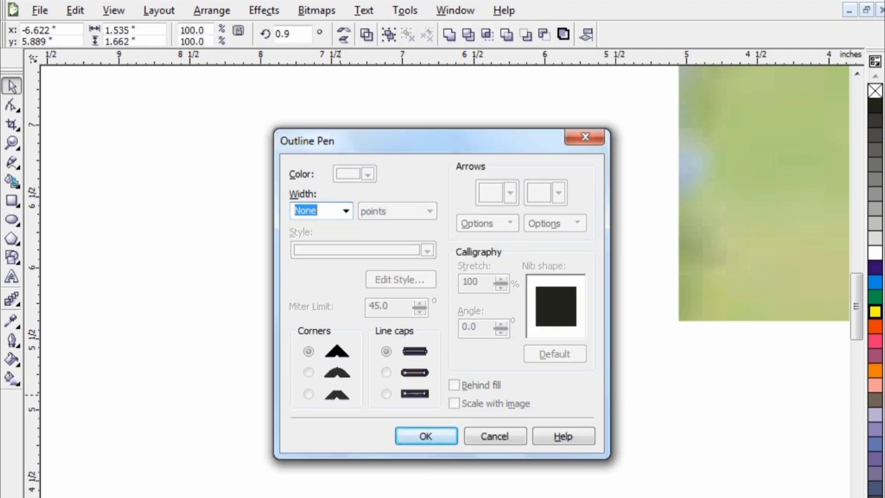
{"action": "key", "text": "Return"}
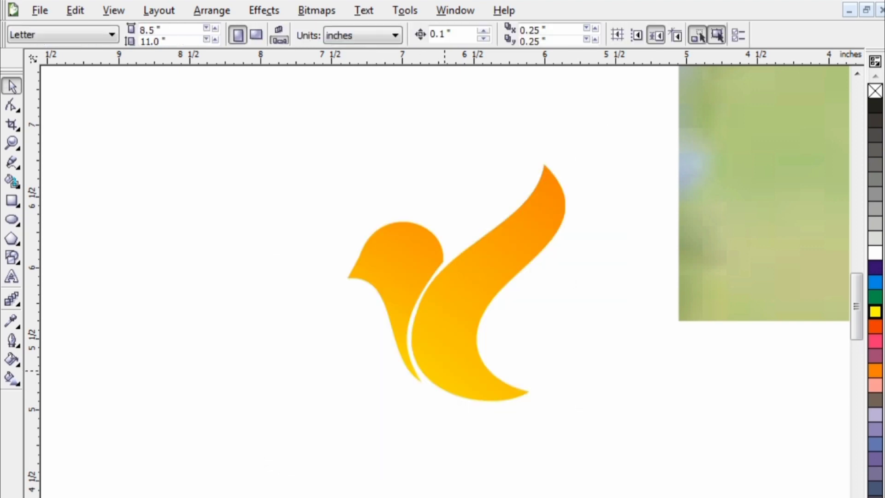
{"action": "left_click", "coordinate": [475, 274]}
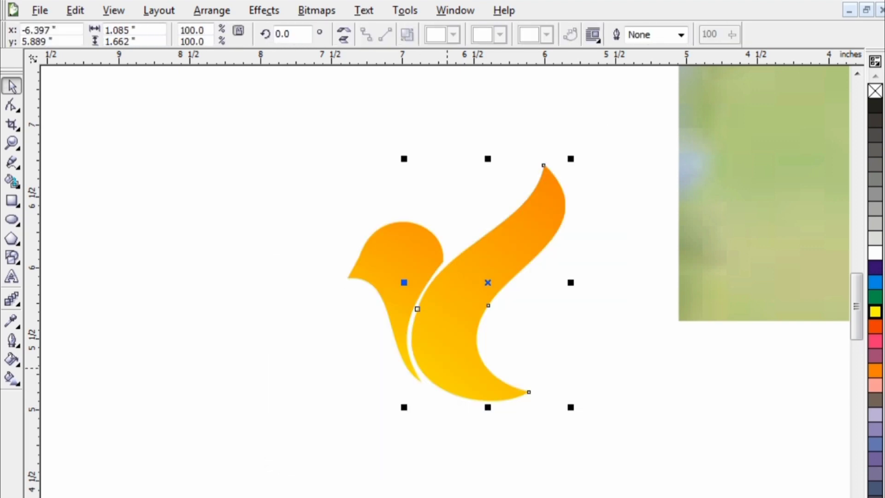
{"action": "left_click_drag", "start_coordinate": [474, 274], "coordinate": [475, 259]}
{"action": "key", "text": "Down"}
{"action": "key", "text": "Escape"}
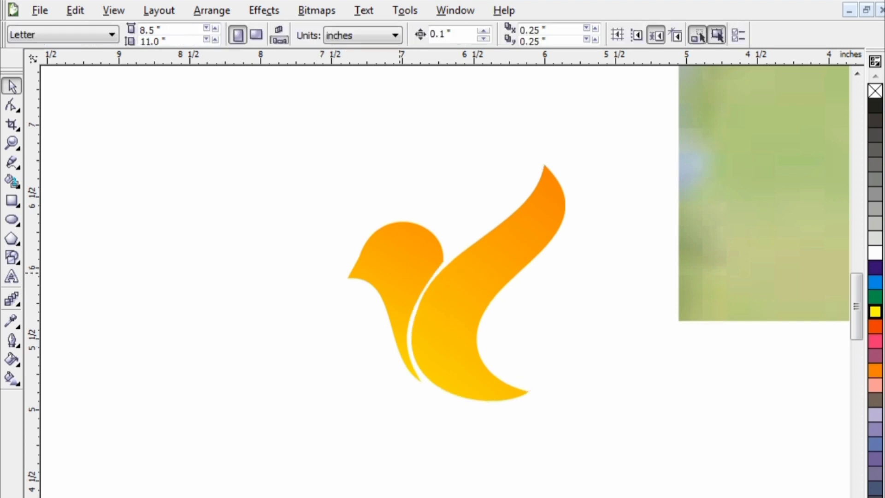
{"action": "left_click", "coordinate": [400, 273]}
{"action": "left_click", "coordinate": [269, 141]}
- Set the outline width of both bird shapes to Hairline
{"action": "left_click_drag", "start_coordinate": [289, 128], "coordinate": [640, 454]}
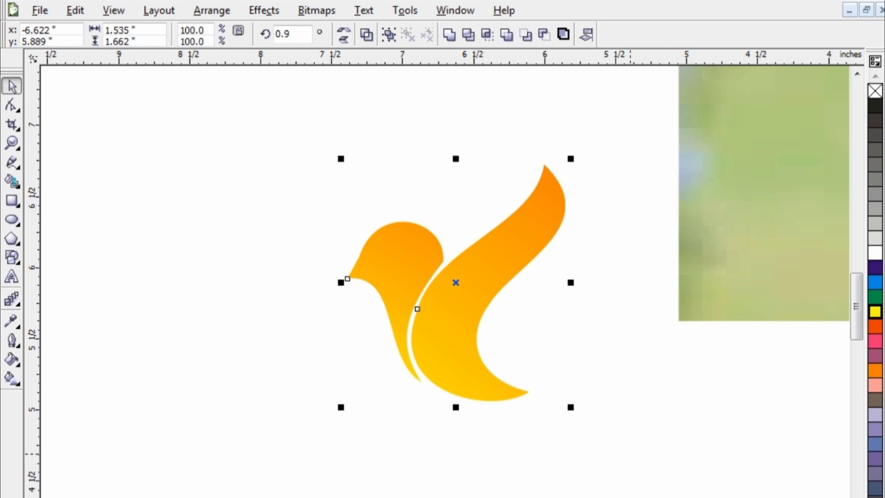
{"action": "key", "text": "F12"}
{"action": "left_click", "coordinate": [346, 211]}
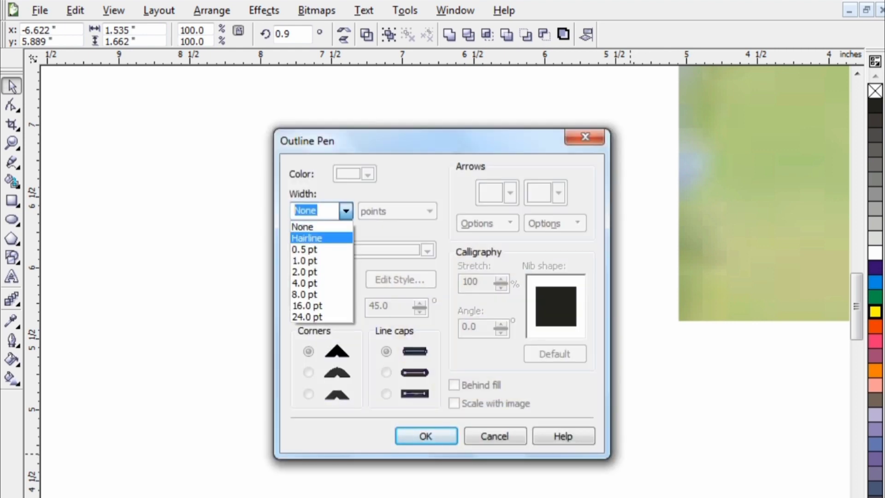
{"action": "key", "text": "Return"}
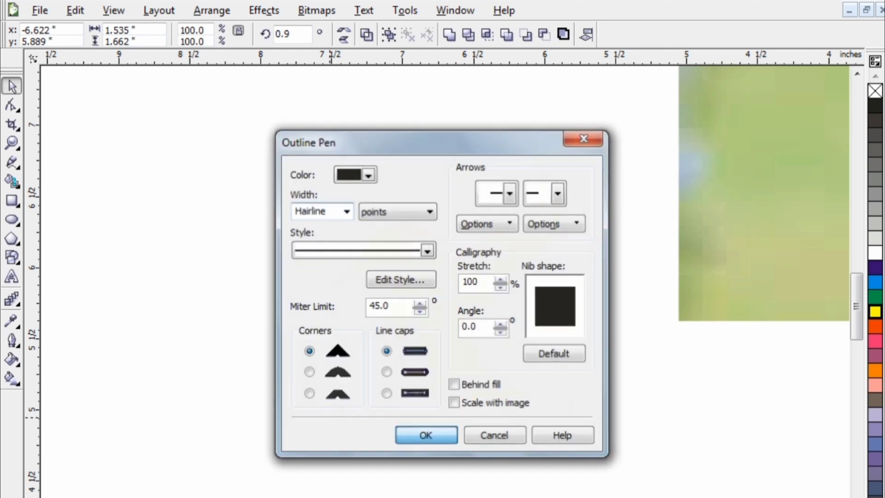
{"action": "key", "text": "Return"}
{"action": "key", "text": "Escape"}
- Duplicate both bird shapes to about -8.319, 5.828 in and fill the copies with magenta
{"action": "left_click_drag", "start_coordinate": [302, 148], "coordinate": [579, 455]}
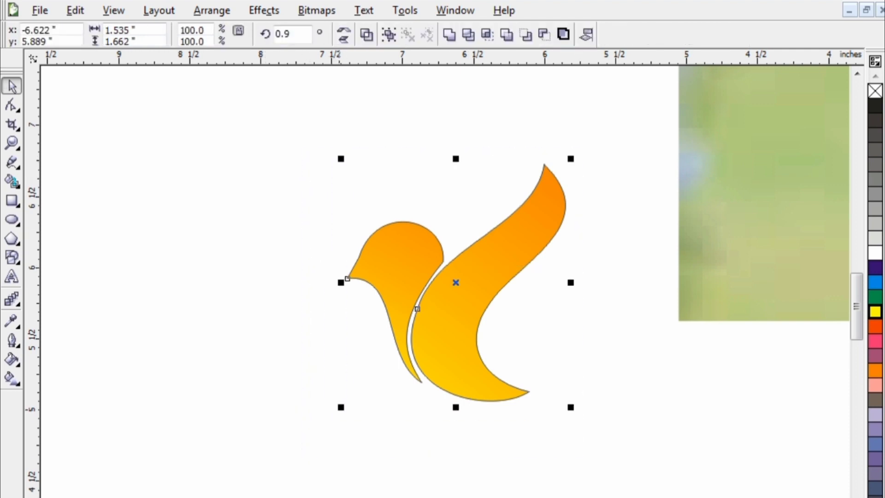
{"action": "left_click_drag", "start_coordinate": [443, 329], "coordinate": [202, 338]}
{"action": "right_click", "coordinate": [202, 338]}
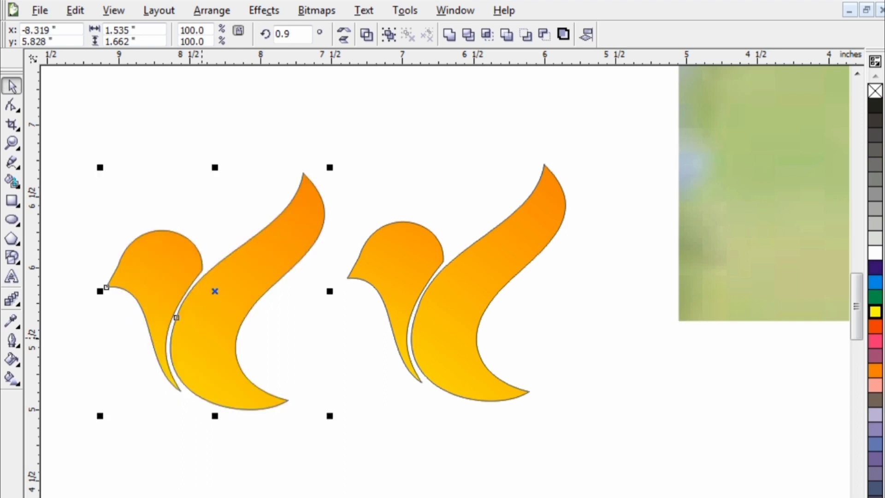
{"action": "left_click", "coordinate": [874, 325]}
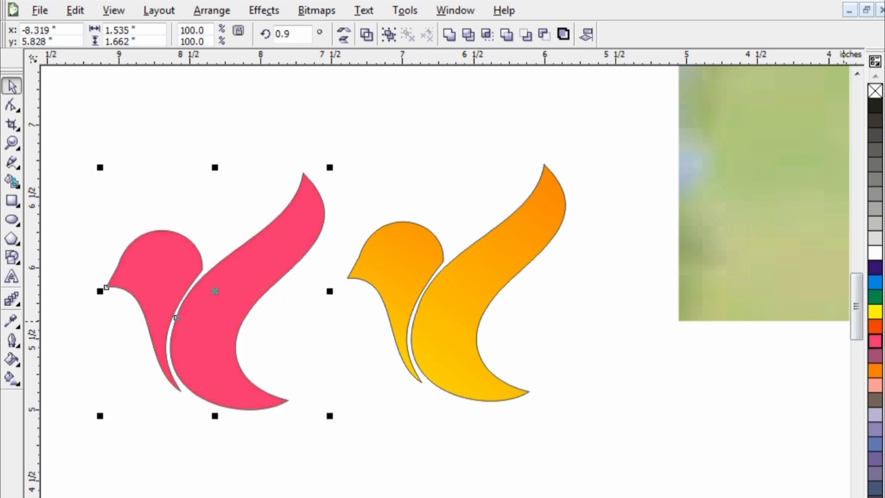
{"action": "left_click", "coordinate": [874, 341]}
{"action": "left_click", "coordinate": [318, 416]}
- Apply a linear gradient to the copied body-and-wing shape, magenta at the wing tip to dark purple at the lower body, at about -130°
{"action": "left_click", "coordinate": [300, 227]}
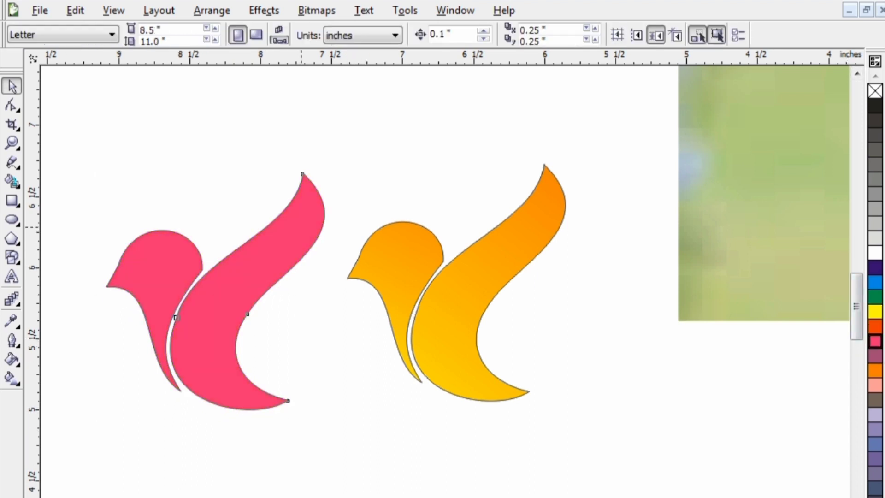
{"action": "left_click", "coordinate": [323, 206]}
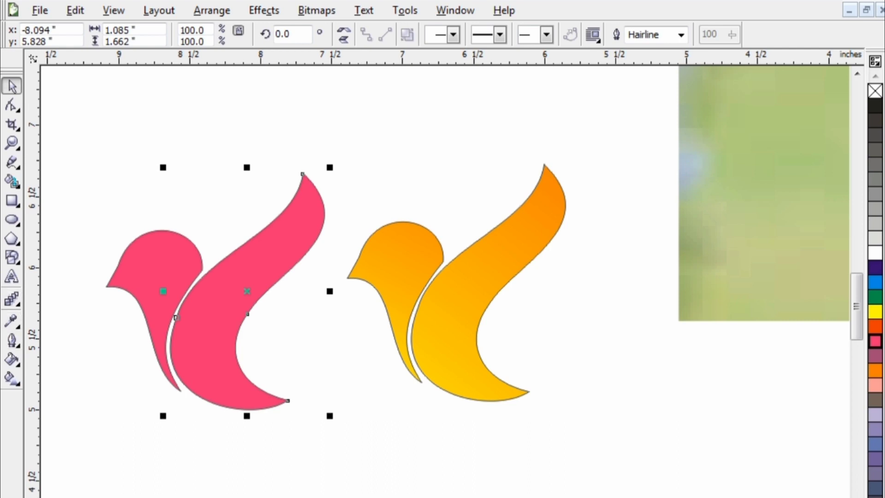
{"action": "left_click", "coordinate": [12, 378]}
{"action": "left_click_drag", "start_coordinate": [345, 165], "coordinate": [205, 339]}
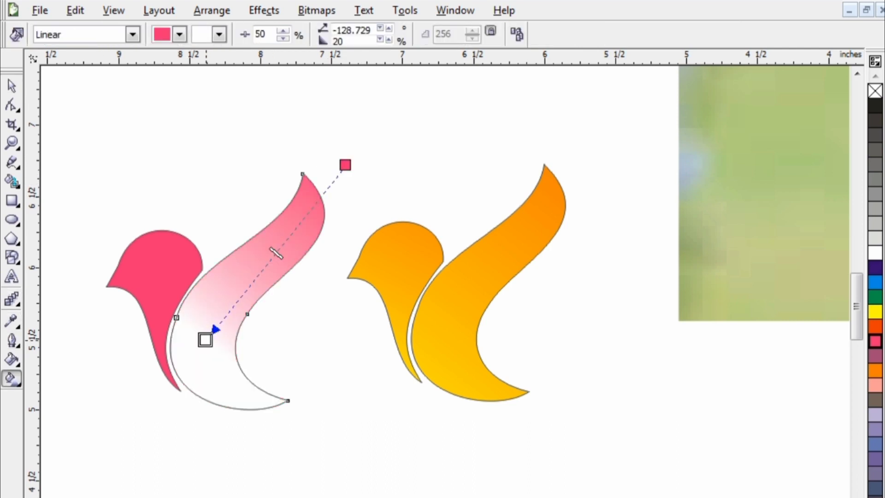
{"action": "left_click", "coordinate": [874, 355]}
{"action": "left_click", "coordinate": [874, 385]}
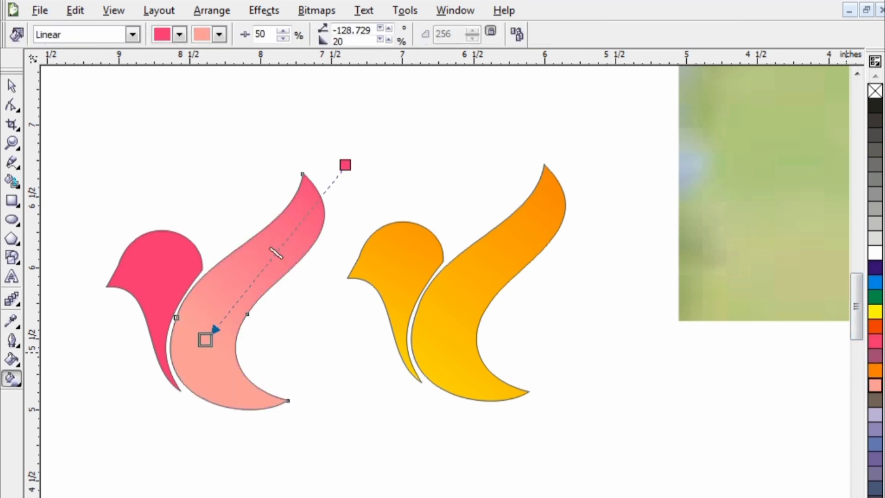
{"action": "left_click", "coordinate": [875, 326]}
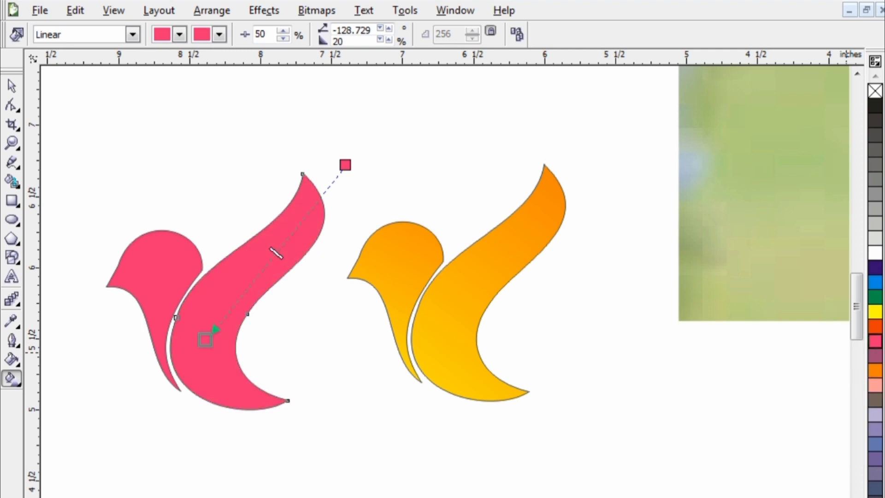
{"action": "left_click", "coordinate": [874, 296]}
{"action": "left_click", "coordinate": [875, 281]}
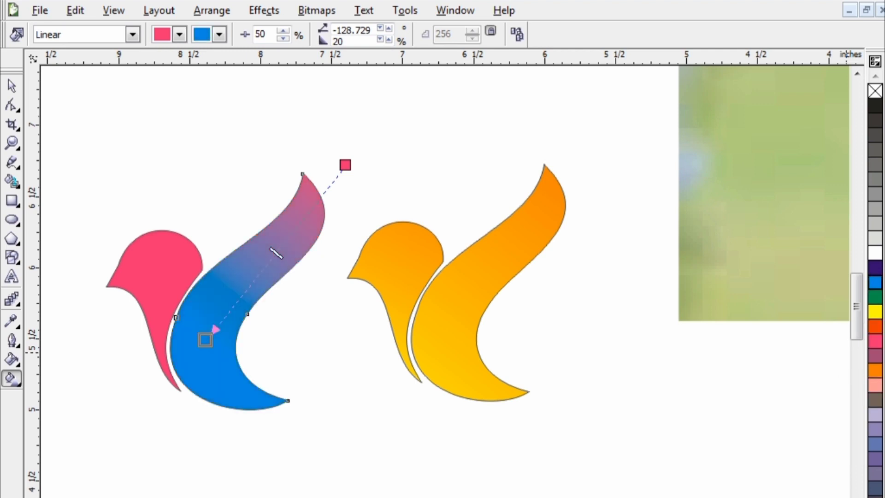
{"action": "left_click", "coordinate": [874, 268]}
{"action": "left_click_drag", "start_coordinate": [205, 339], "coordinate": [186, 363]}
- Apply a linear gradient to the copied head shape, magenta above to dark purple below, at about -116.5°
{"action": "left_click", "coordinate": [163, 292]}
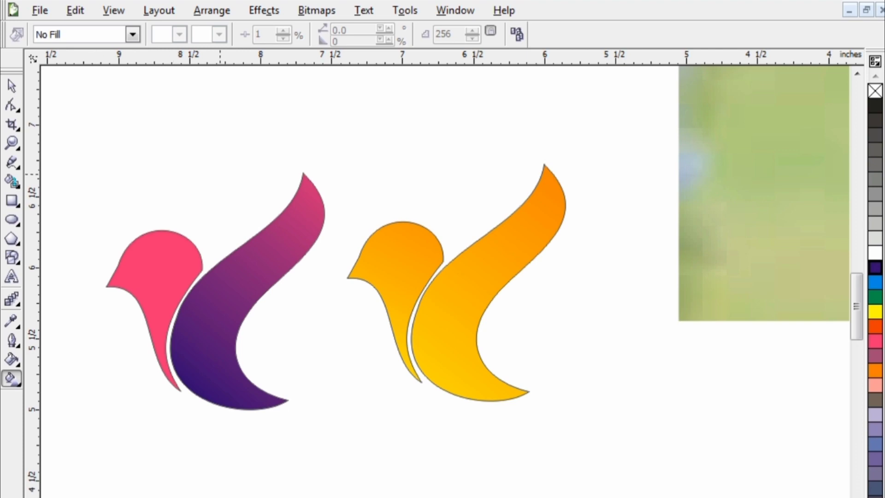
{"action": "right_click", "coordinate": [167, 242]}
{"action": "key", "text": "Escape"}
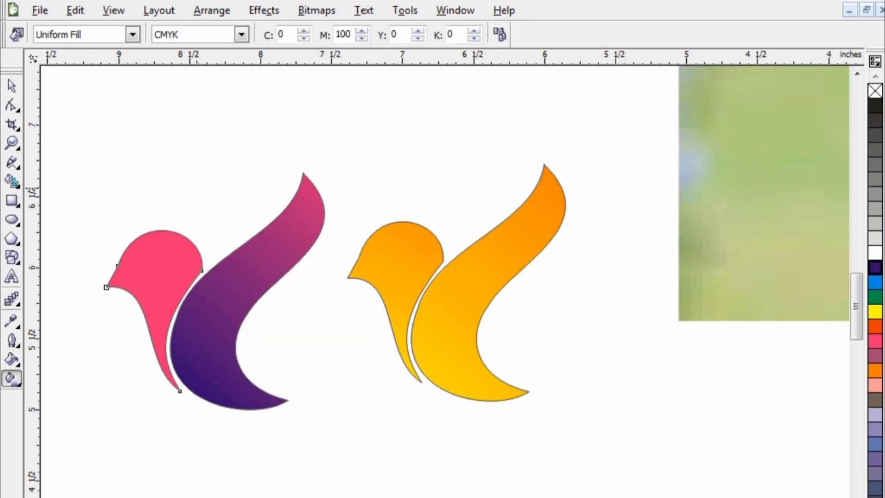
{"action": "left_click_drag", "start_coordinate": [196, 187], "coordinate": [89, 399]}
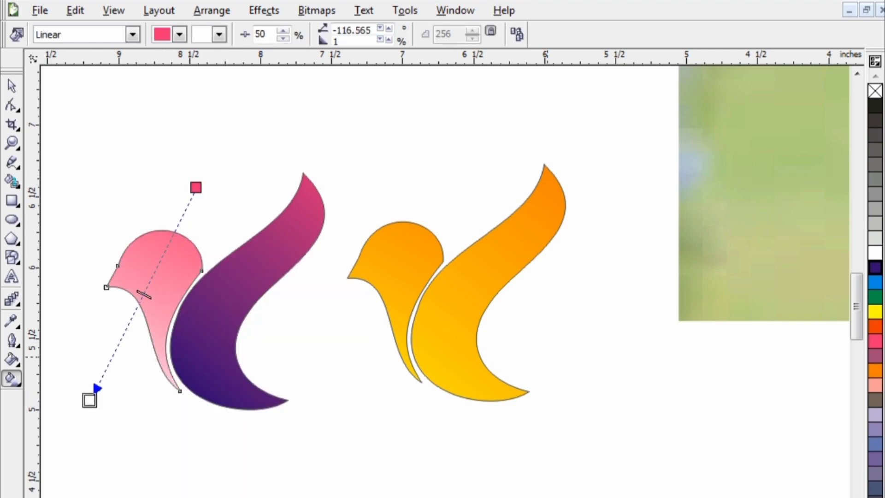
{"action": "left_click", "coordinate": [875, 267]}
{"action": "left_click", "coordinate": [646, 439]}
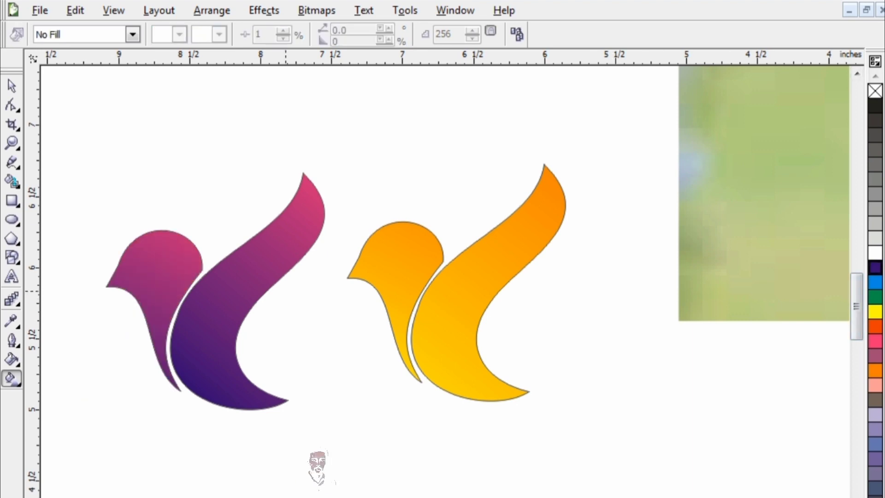
- Set the copied body-and-wing gradient's midpoint to about 84% and move its dark purple end just outside the body's front edge
{"action": "left_click", "coordinate": [239, 284]}
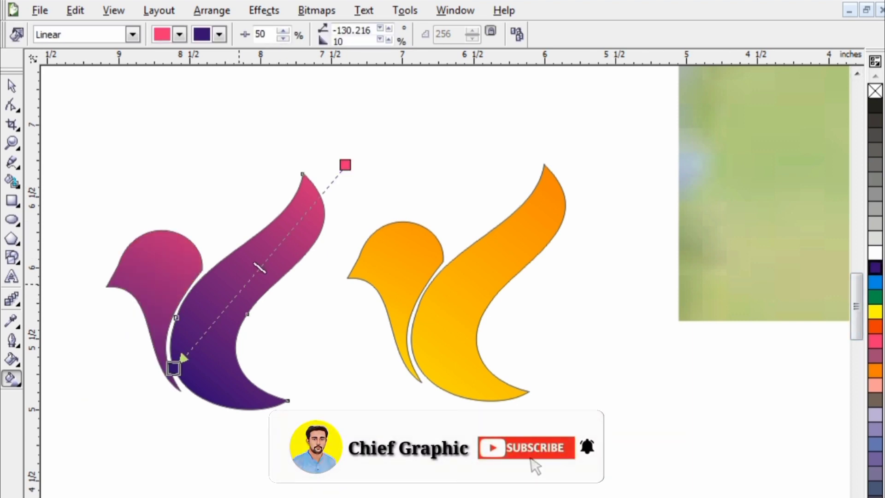
{"action": "left_click_drag", "start_coordinate": [260, 268], "coordinate": [190, 331]}
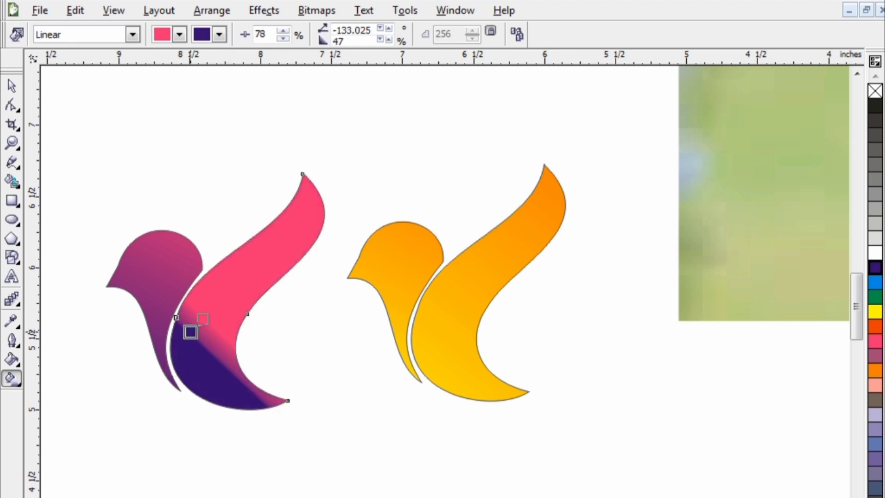
{"action": "key", "text": "ctrl+z"}
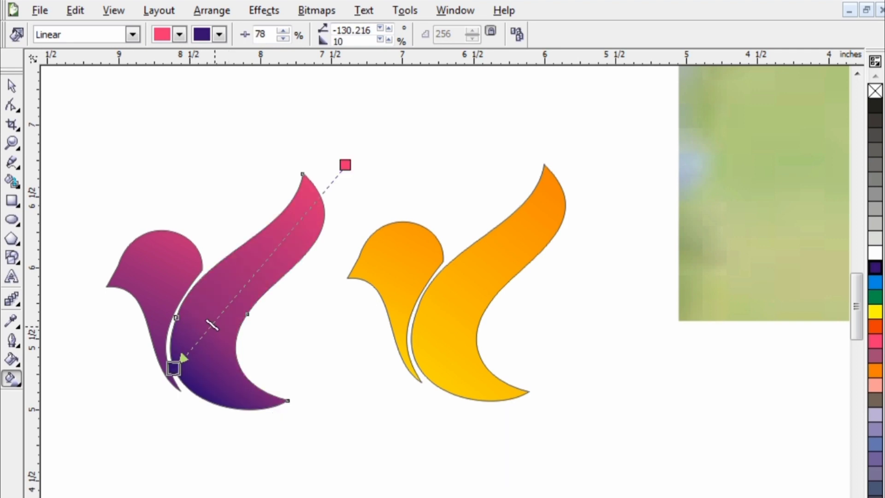
{"action": "left_click_drag", "start_coordinate": [212, 325], "coordinate": [199, 338]}
{"action": "mouse_move", "coordinate": [173, 368]}
{"action": "left_mouse_down"}
{"action": "mouse_move", "coordinate": [146, 379]}
{"action": "mouse_move", "coordinate": [156, 372]}
{"action": "left_mouse_up"}
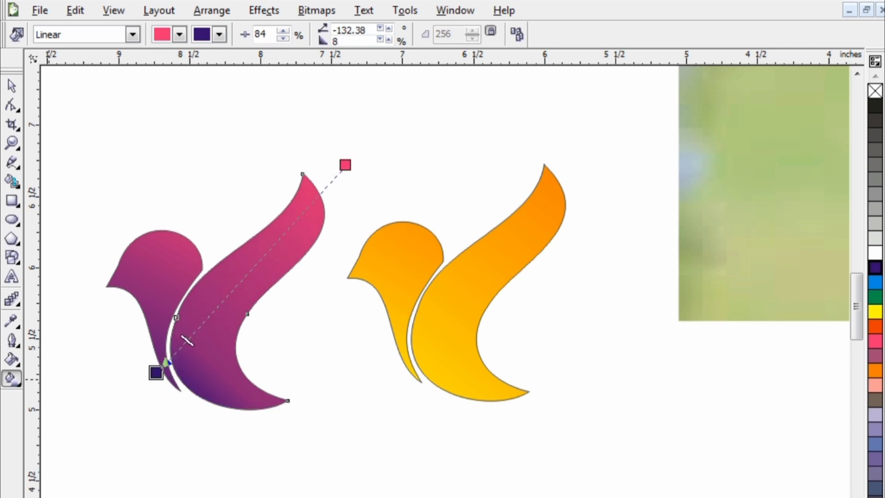
{"action": "left_click", "coordinate": [84, 360]}
{"action": "left_click", "coordinate": [12, 87]}
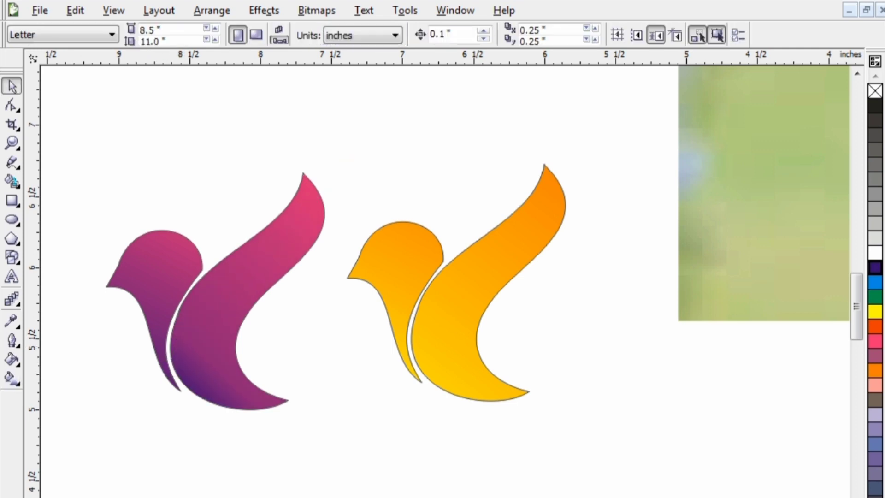
{"action": "left_click_drag", "start_coordinate": [588, 153], "coordinate": [336, 422]}
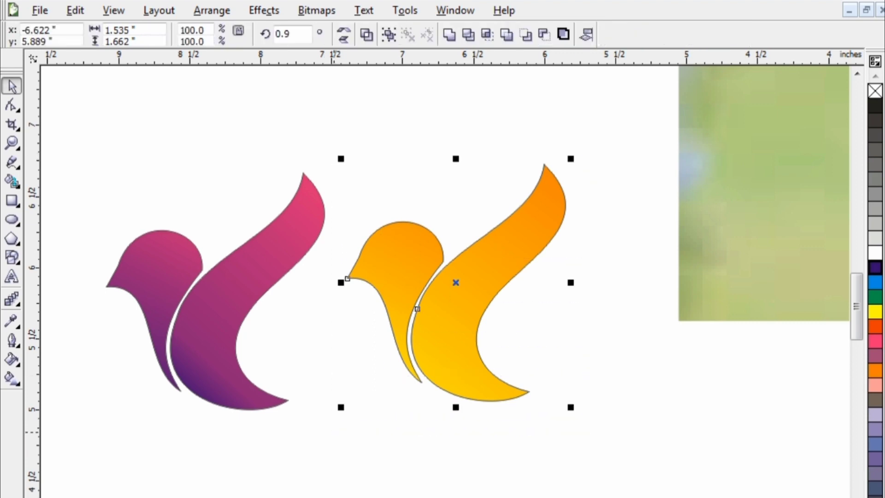
{"action": "key", "text": "Escape"}
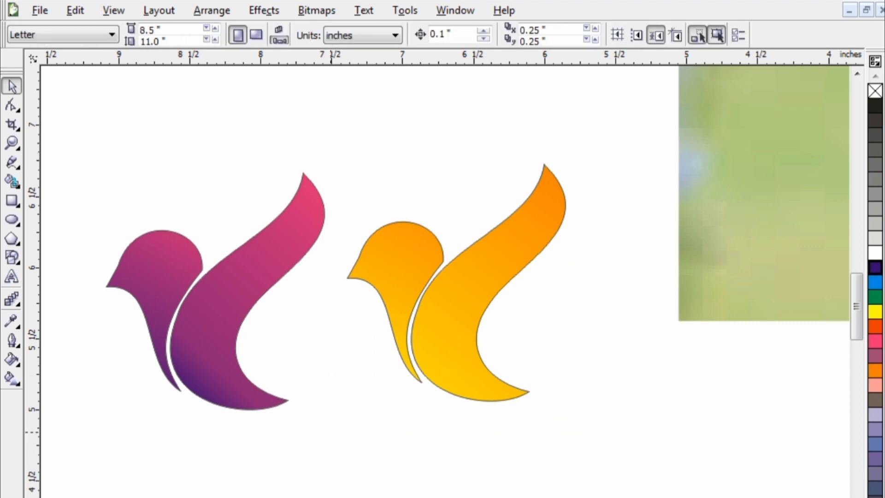